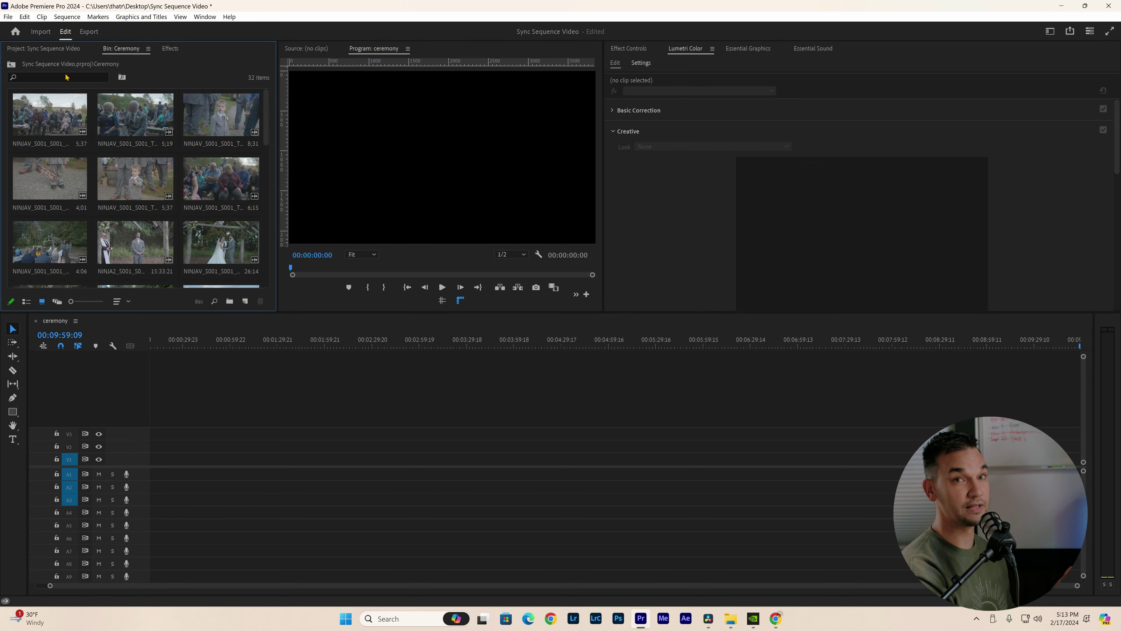
Step: Show the project as a list and expand the Ceremony folder to review its clips, then collapse it
key("shift+1")
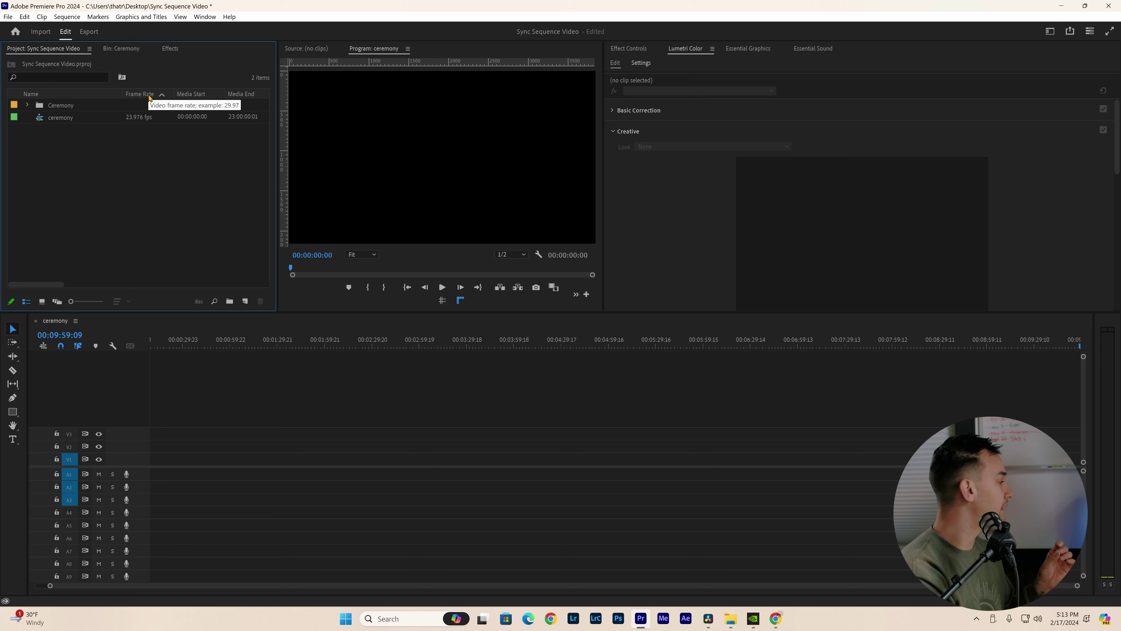
left_click(67, 109)
left_click(27, 106)
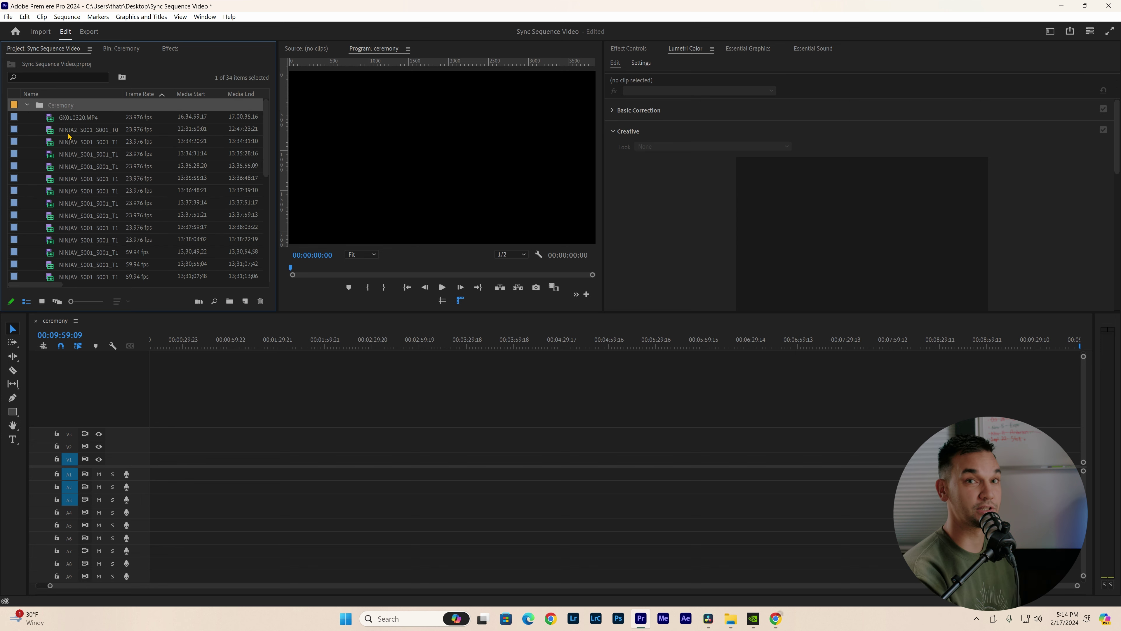
scroll(68, 136, "down", 5)
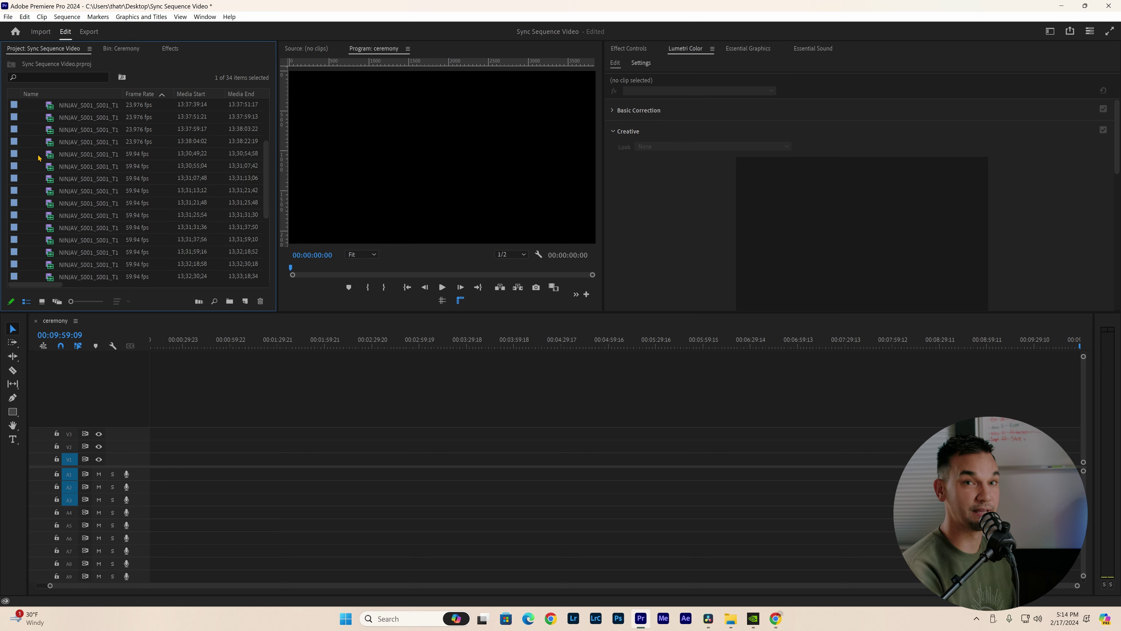
scroll(38, 157, "up", 5)
scroll(45, 124, "down", 8)
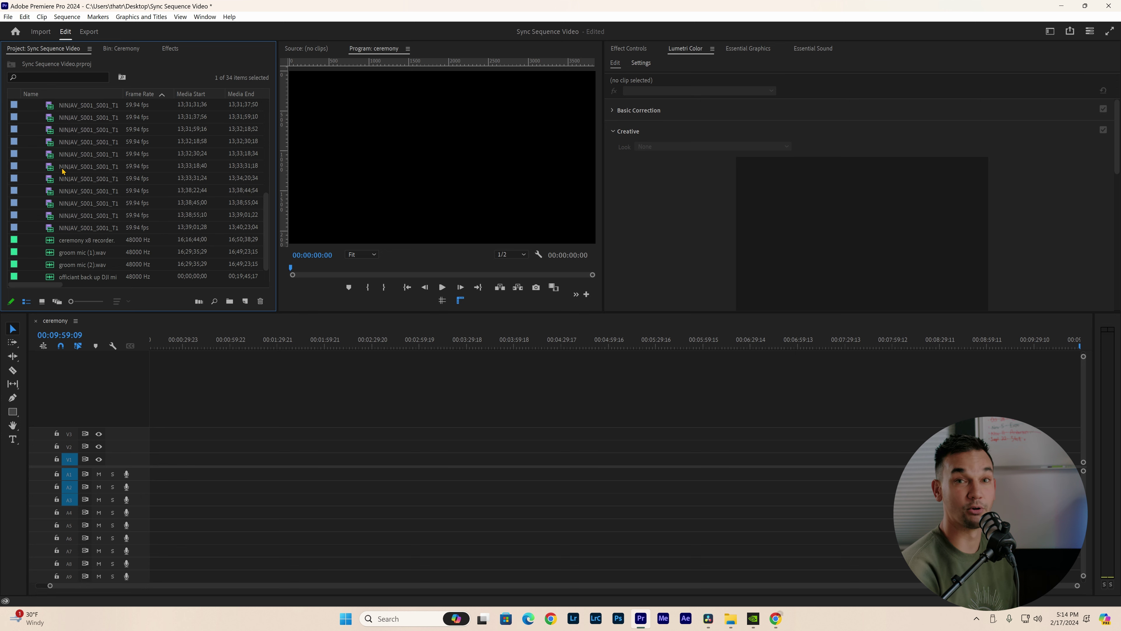
scroll(58, 137, "up", 8)
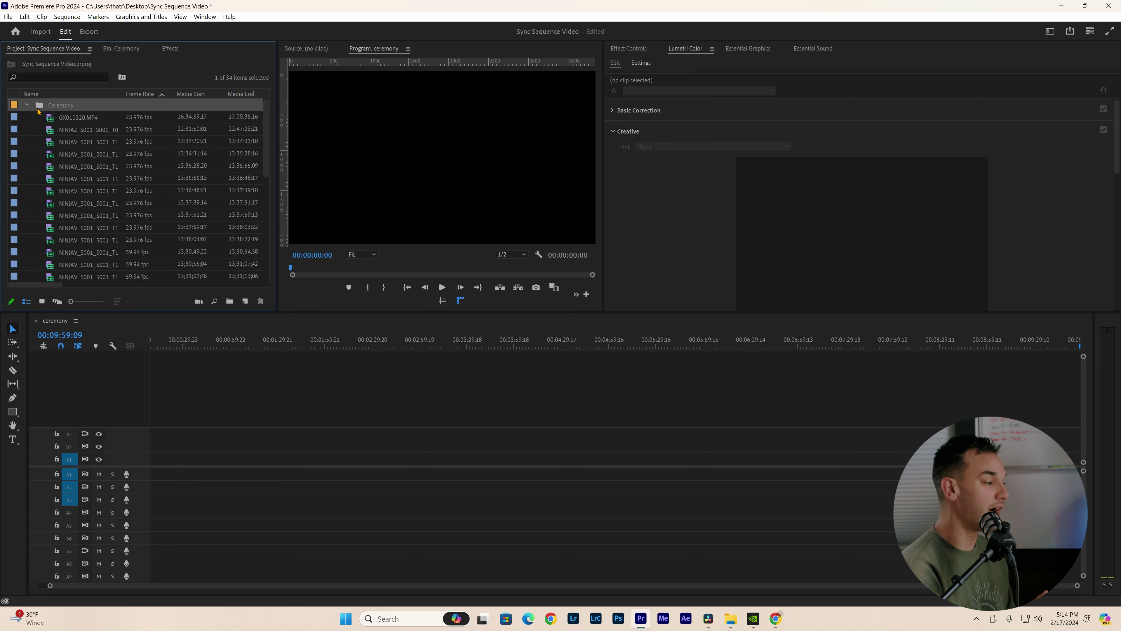
left_click(28, 105)
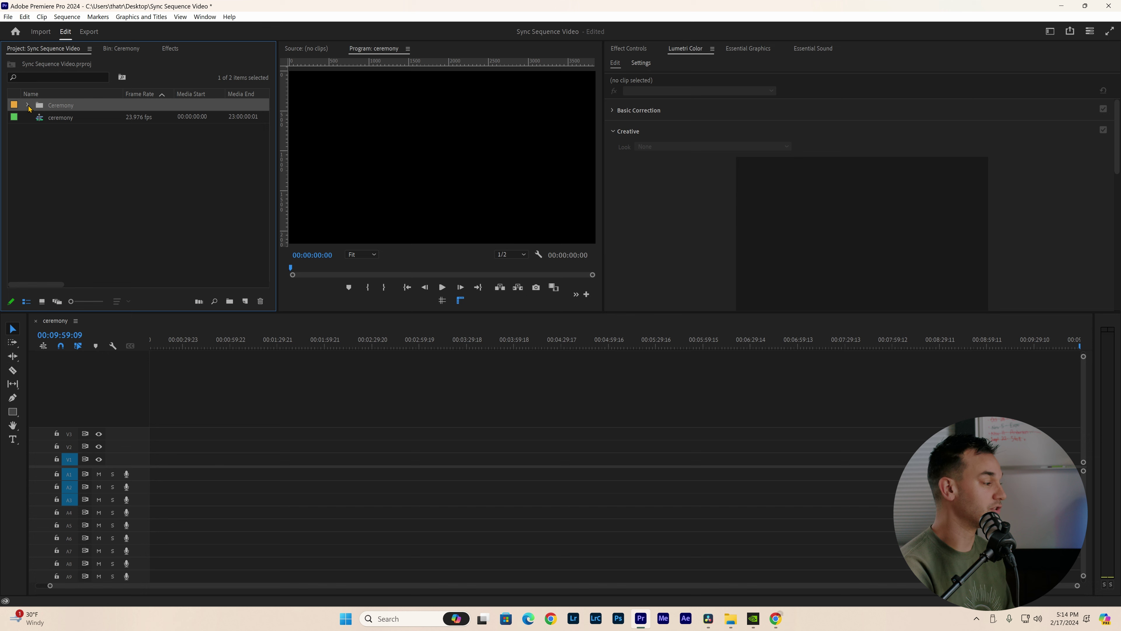
Step: Open the Ceremony bin as clip thumbnails and select a clip in it
left_click(69, 106)
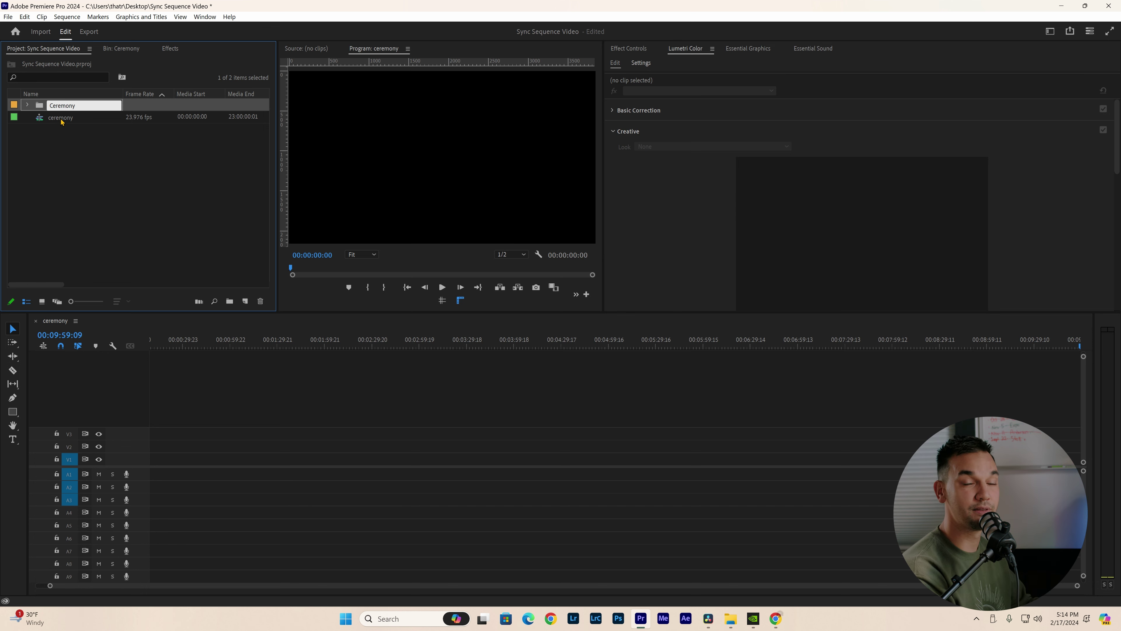
double_click(40, 105)
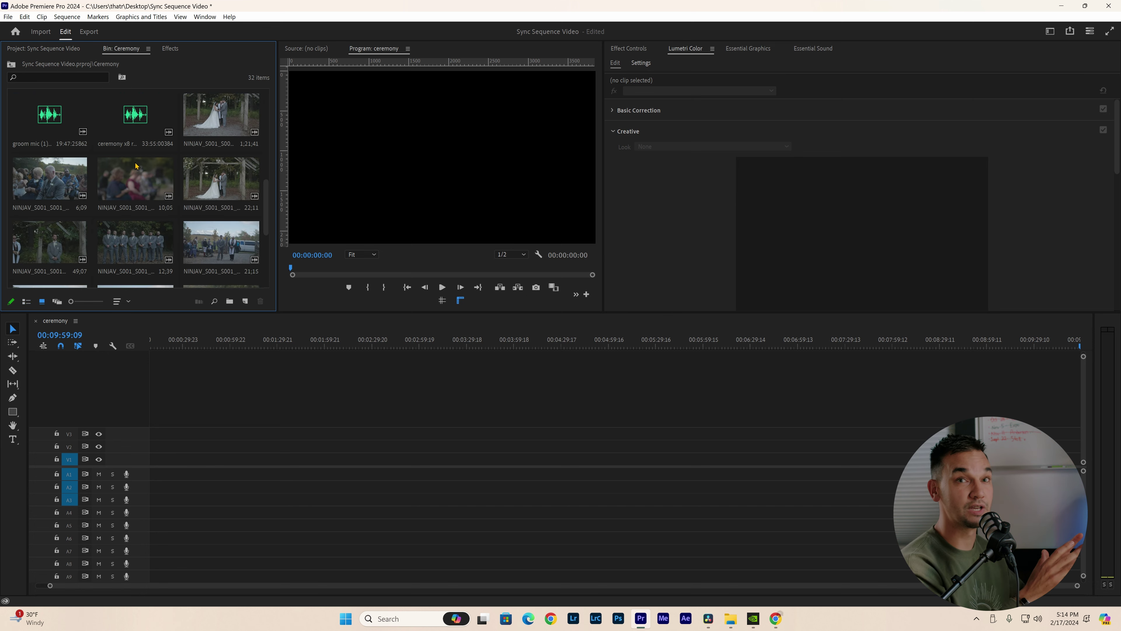
scroll(136, 165, "down", 1)
scroll(135, 176, "up", 2)
scroll(136, 185, "down", 2)
scroll(136, 192, "up", 2)
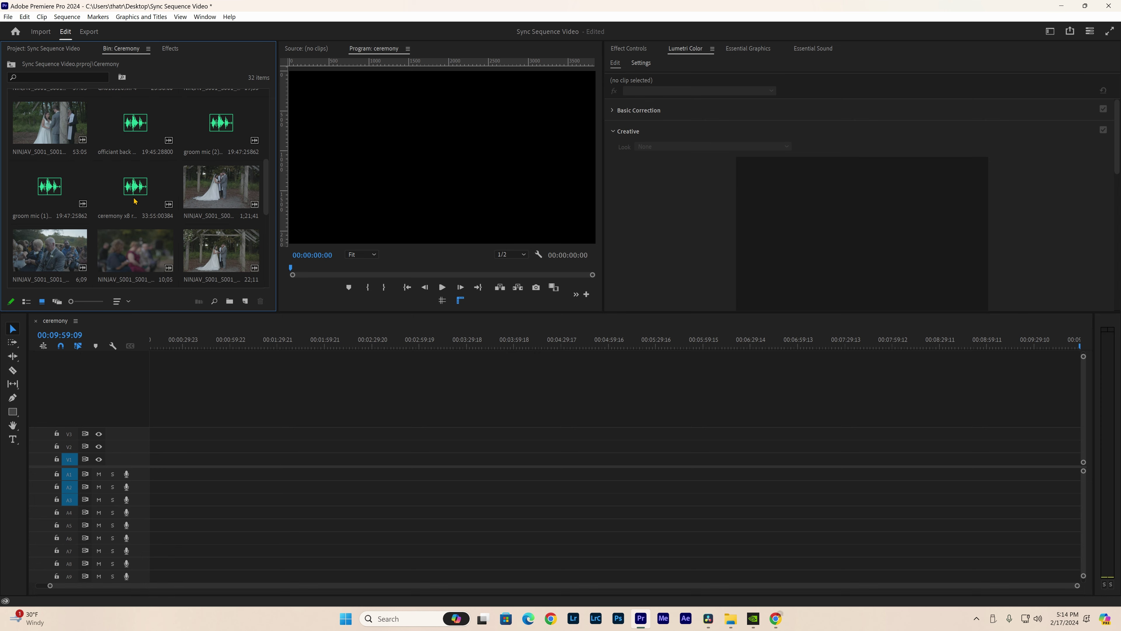
scroll(146, 208, "up", 3)
left_click(151, 192)
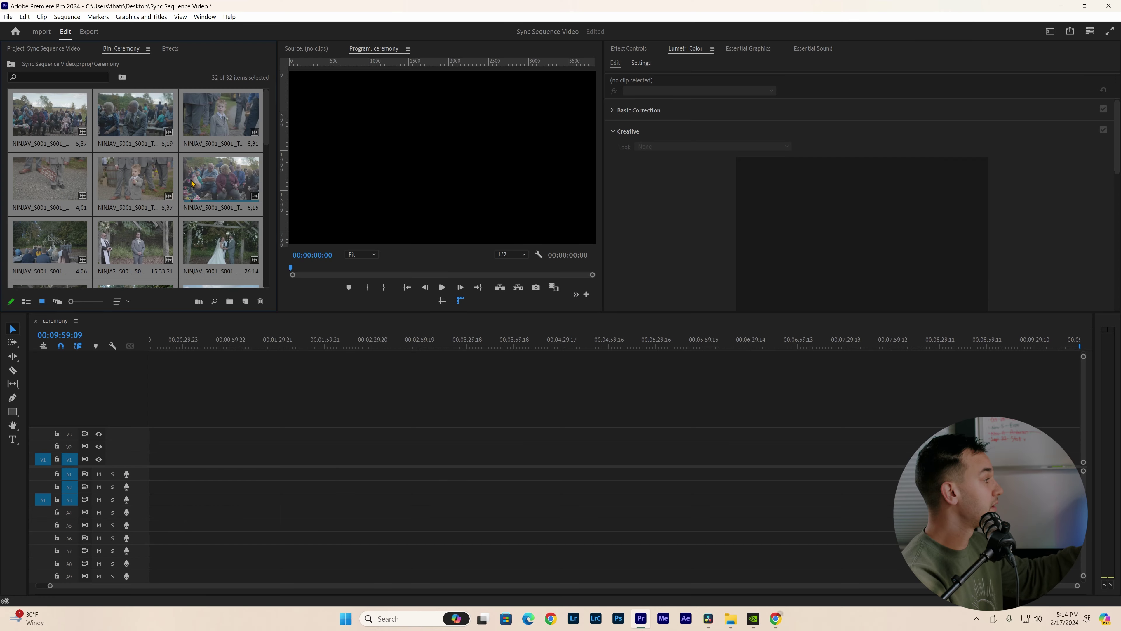
right_click(192, 183)
right_click(202, 121)
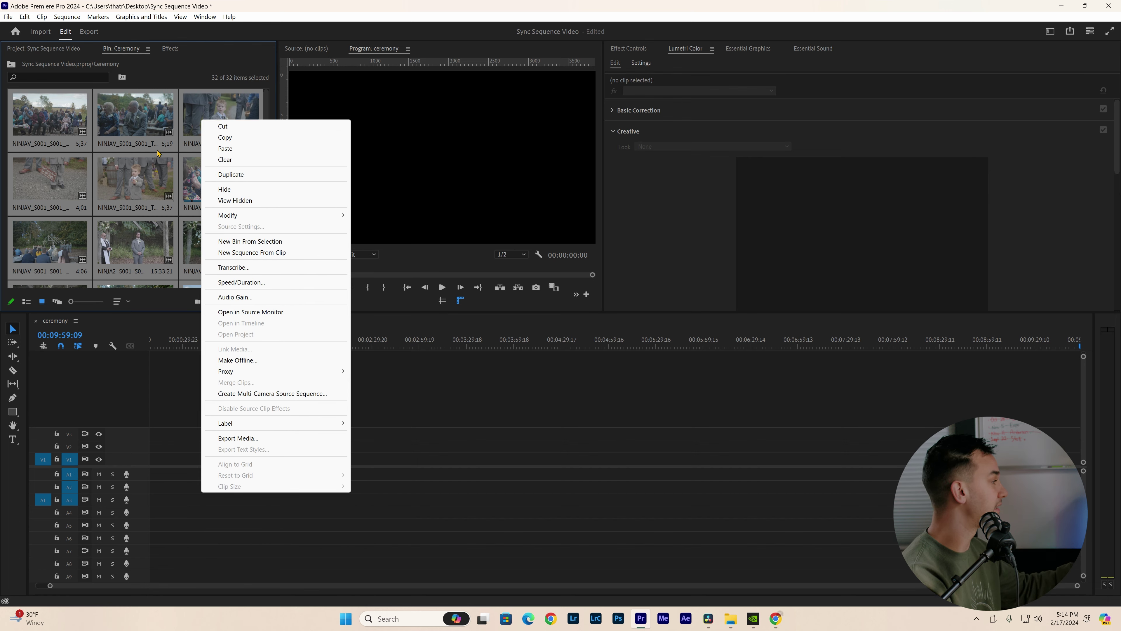
key("Escape")
scroll(183, 177, "down", 5)
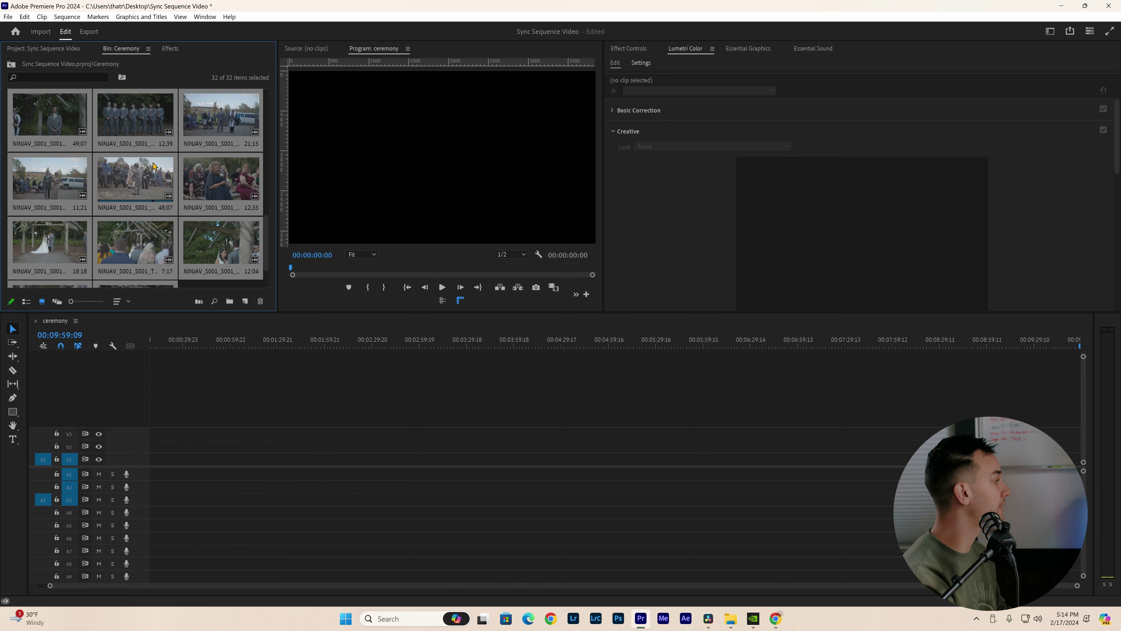
left_click(50, 49)
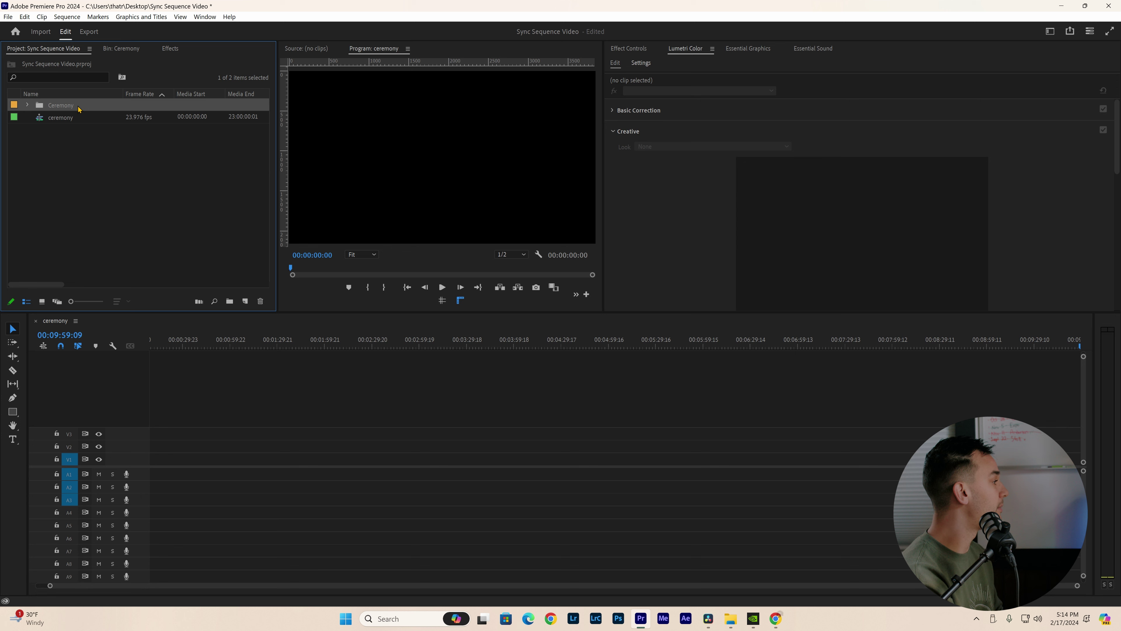
left_click(80, 108)
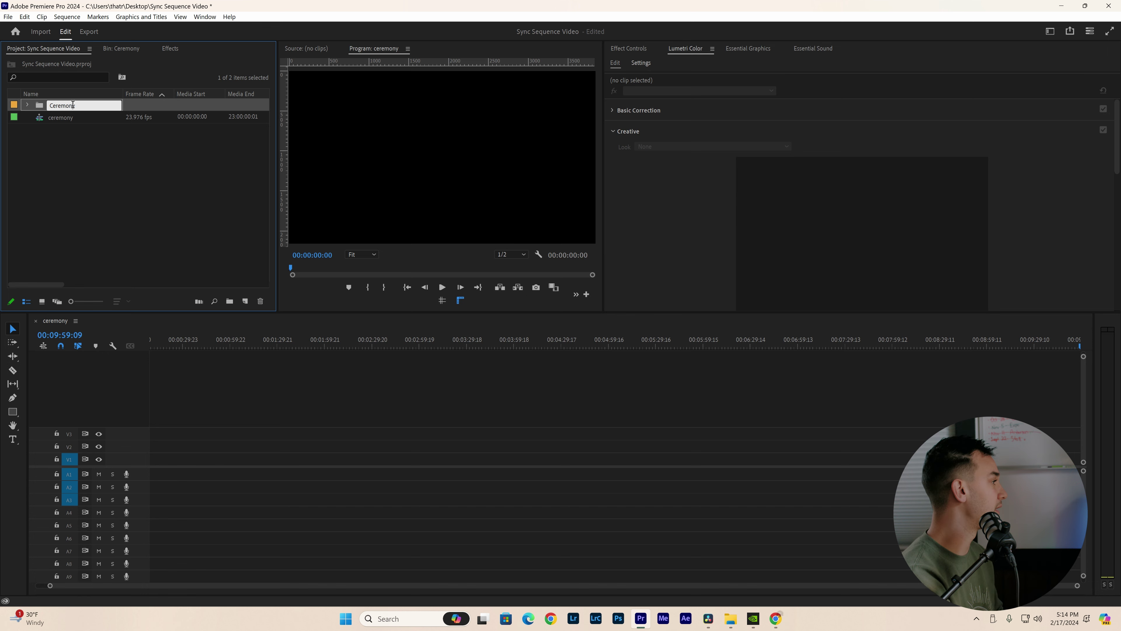
double_click(73, 106)
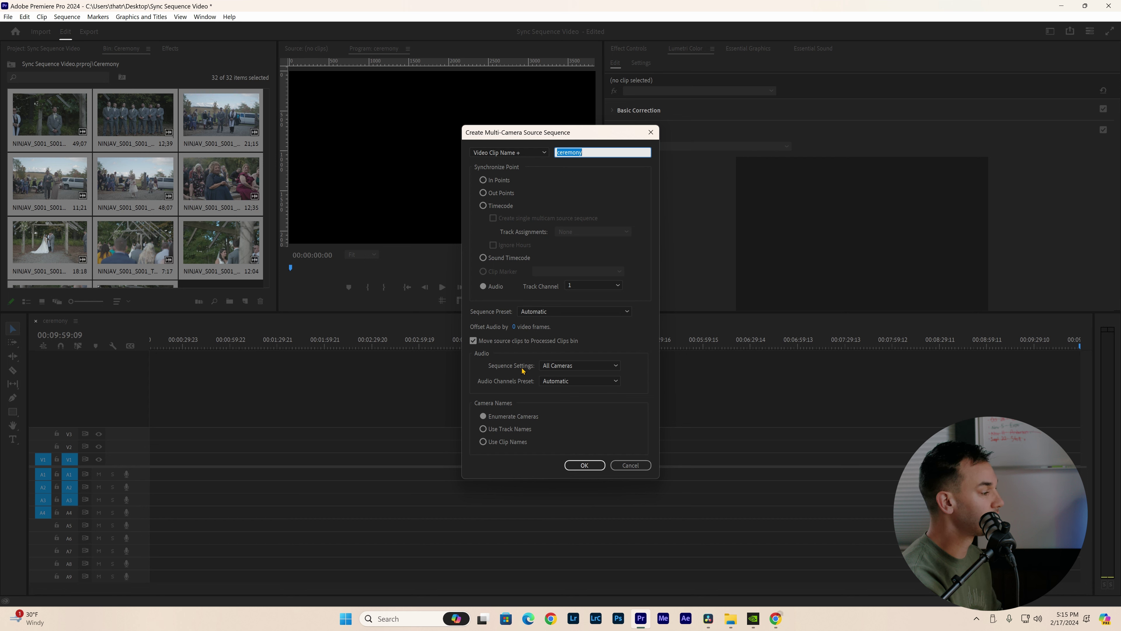
Step: Confirm creating the ceremony multi-camera source sequence synced by Audio
left_click(585, 465)
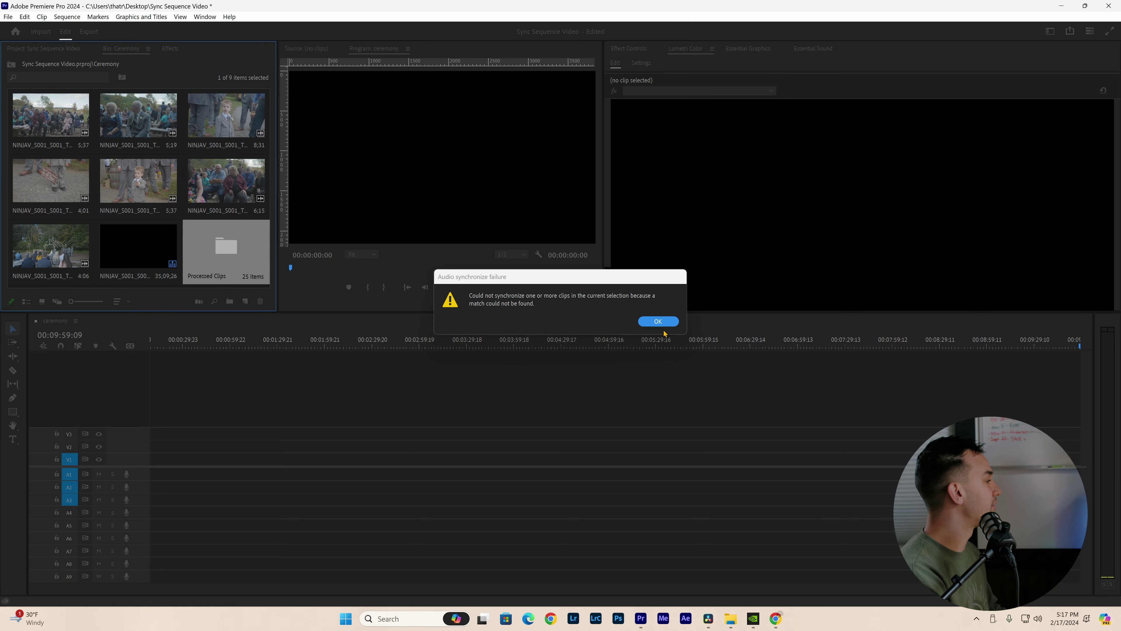
Step: Dismiss the Audio synchronize failure notice once audio processing finishes
left_click(658, 322)
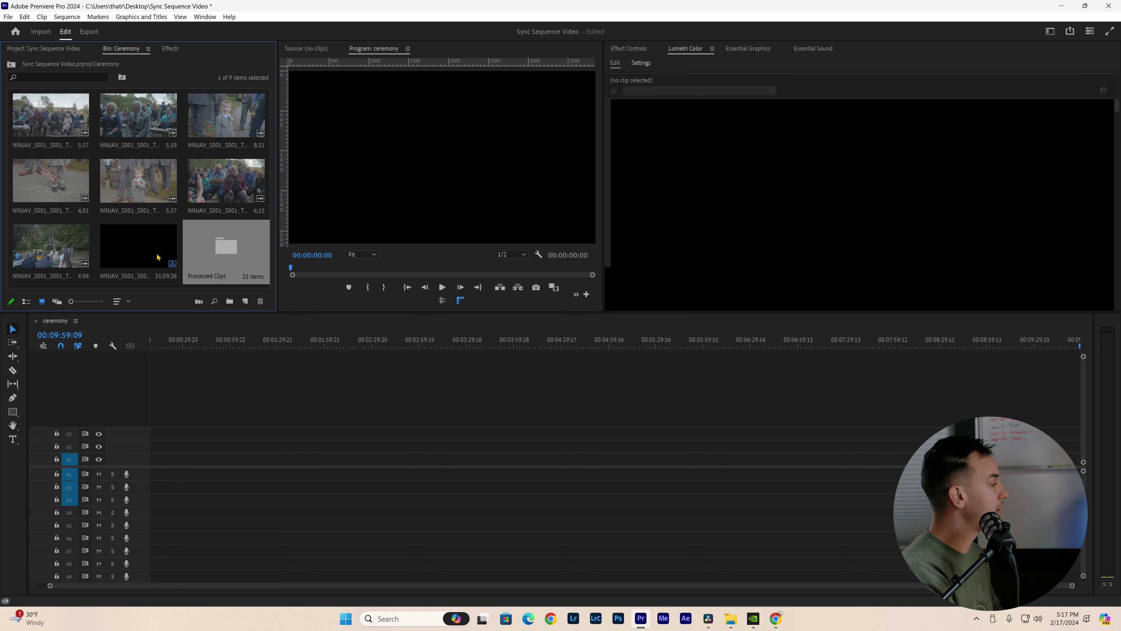
Step: Look inside the Processed Clips bin, then return to the Ceremony bin and check the multicam clip's options
double_click(230, 259)
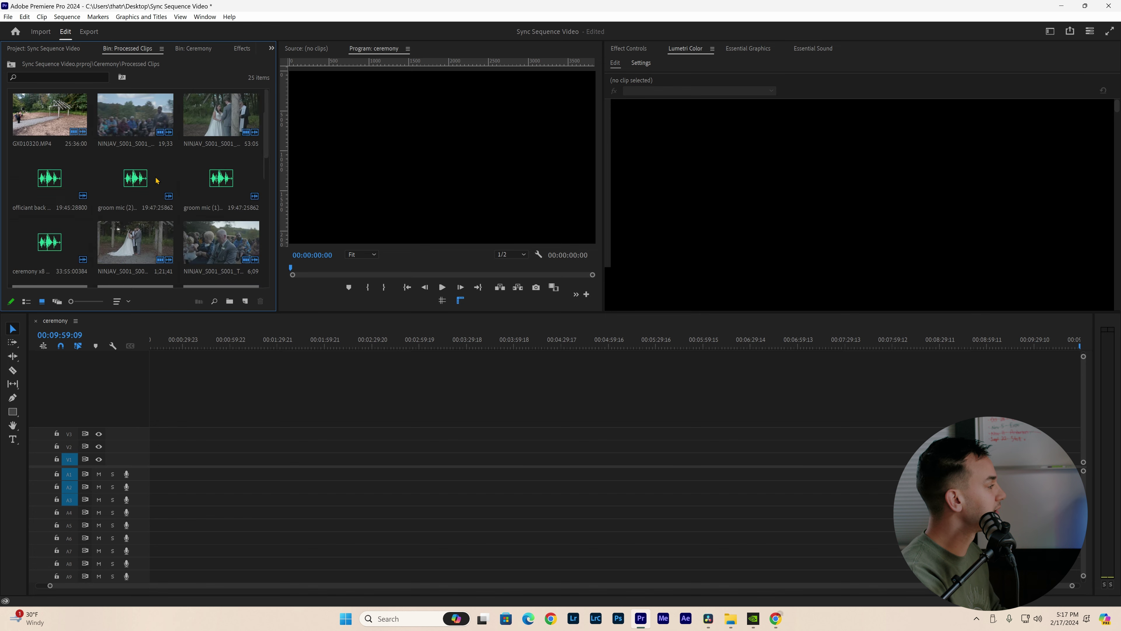
scroll(154, 196, "down", 6)
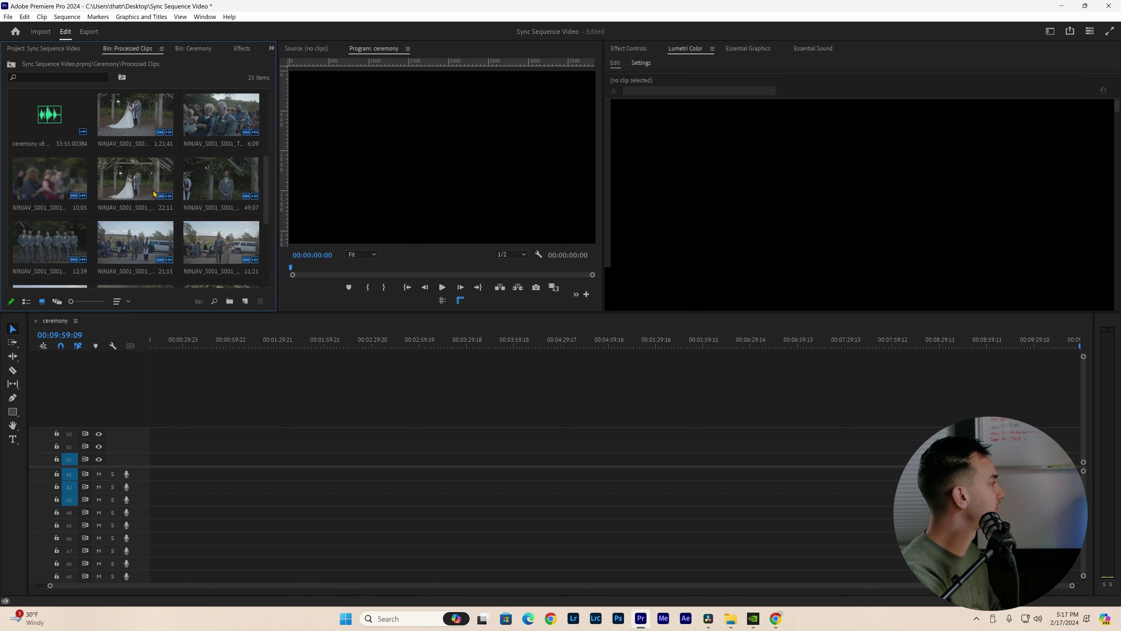
left_click(52, 49)
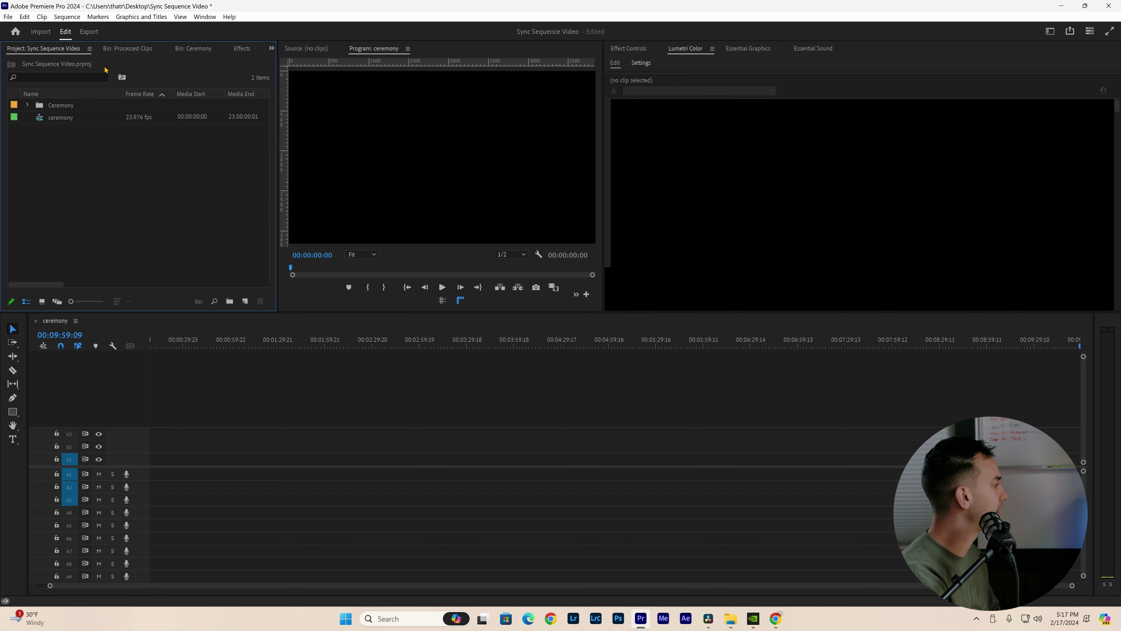
left_click(167, 50)
right_click(167, 254)
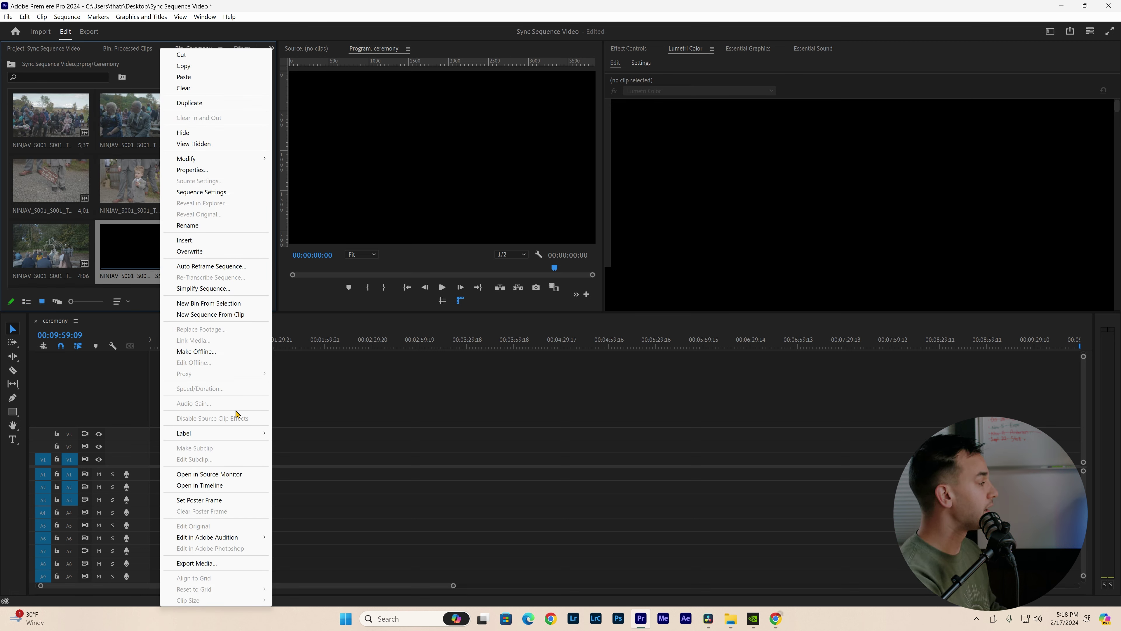
left_click(329, 410)
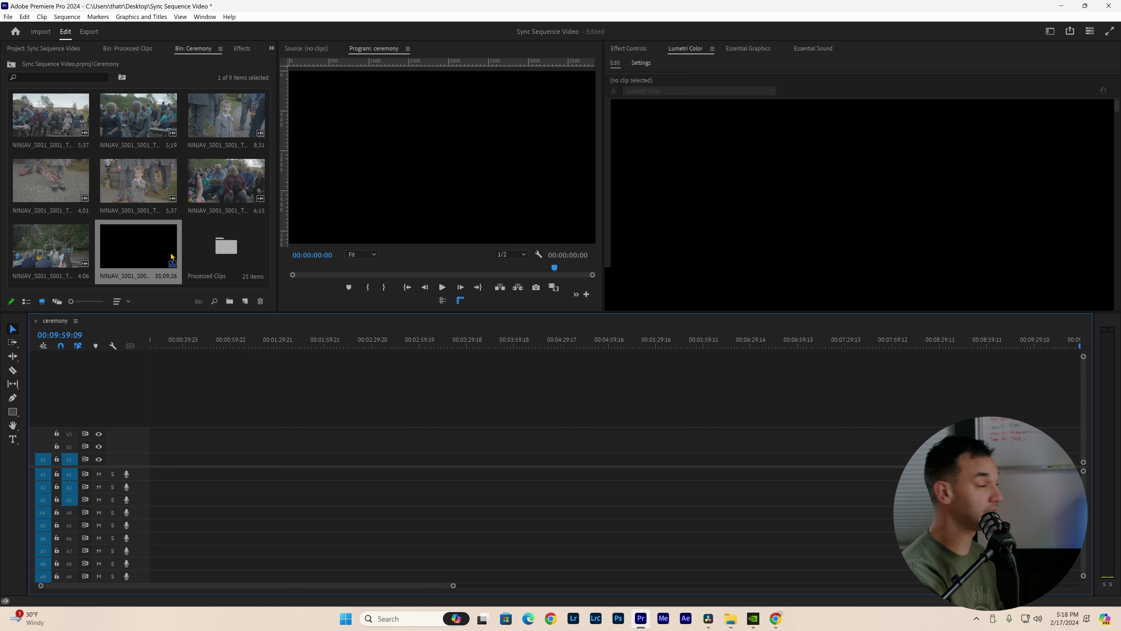
Step: Place the multicam clip in the ceremony timeline, keeping sequence settings, then delete all its clips
left_click_drag(147, 255, 257, 458)
left_click(618, 331)
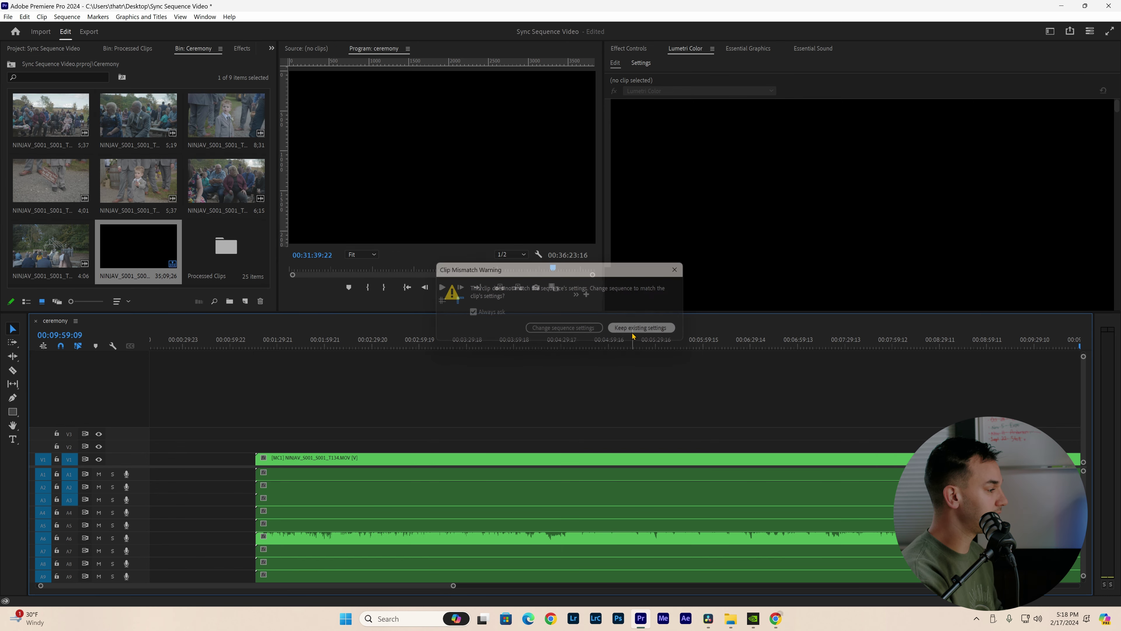
scroll(573, 388, "down", 3)
key("minus")
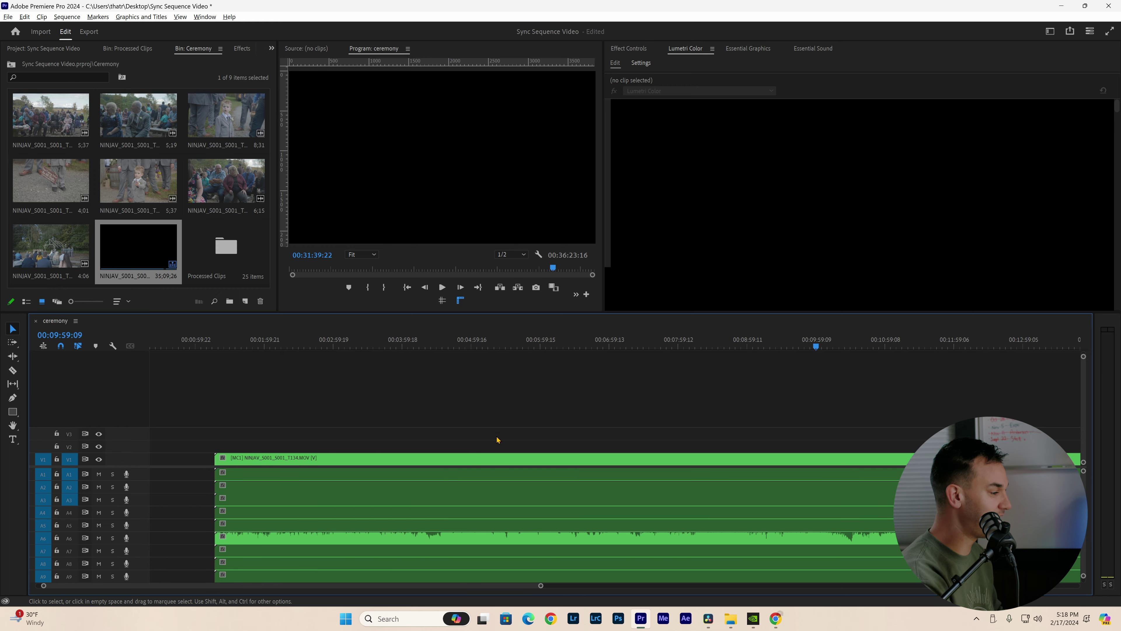
key("minus")
key("minus")
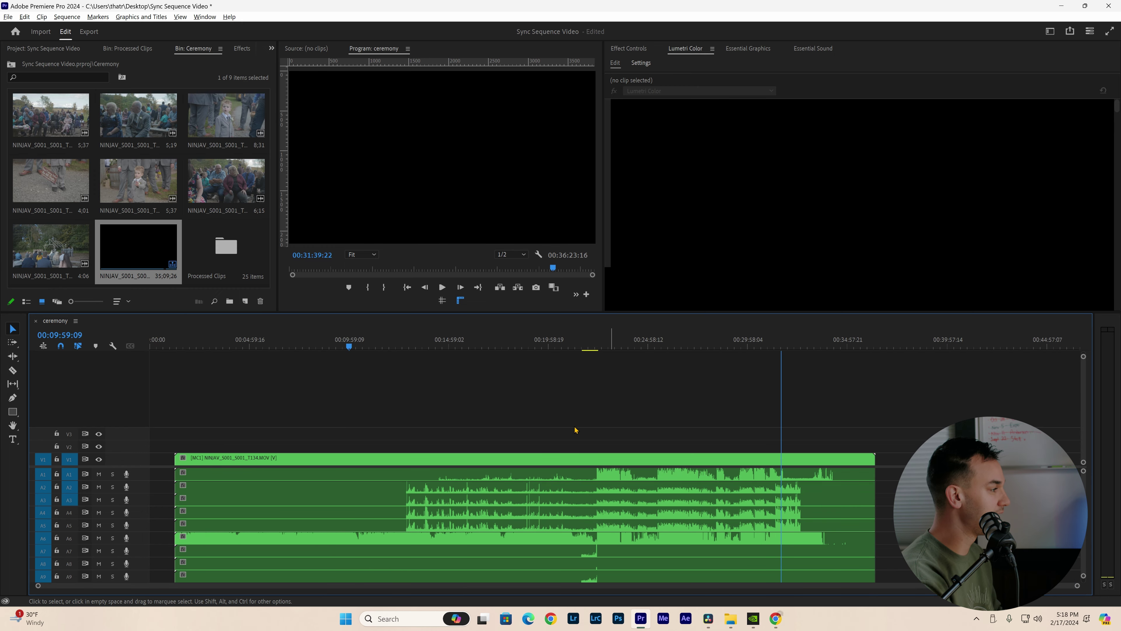
left_click_drag(534, 353, 380, 353)
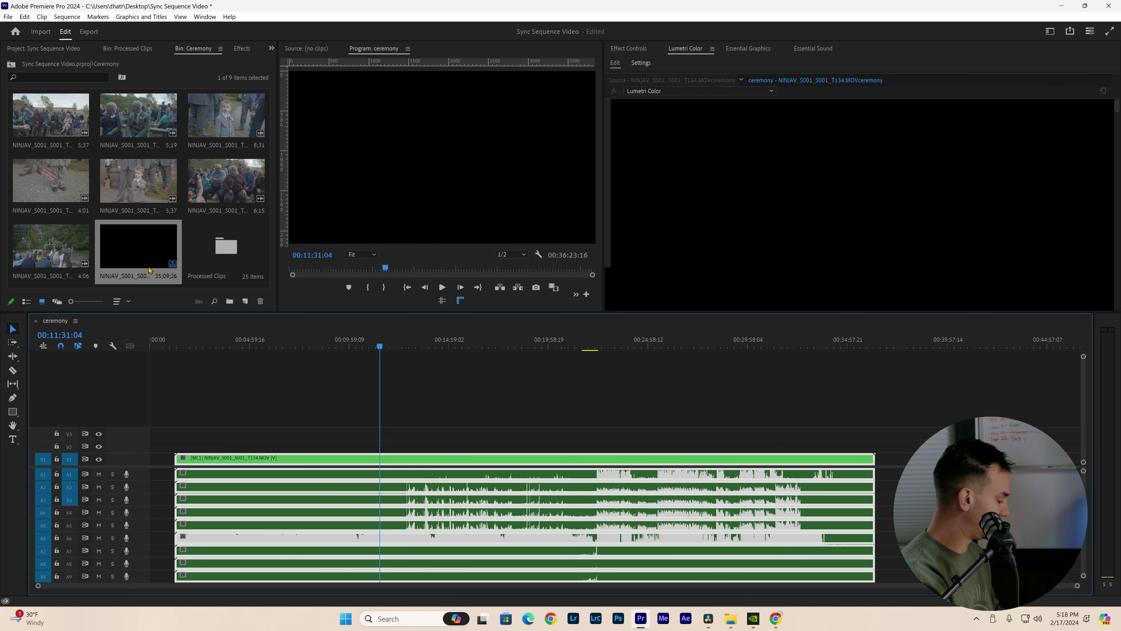
key("Delete")
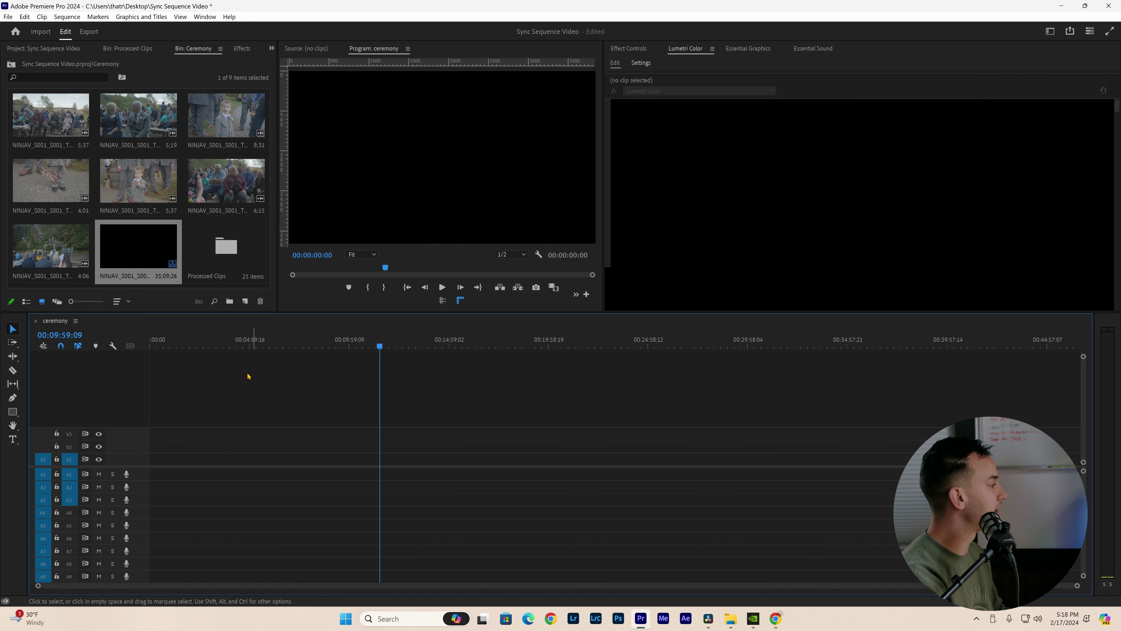
Step: Simplify the multicam sequence into a duplicate named Ceremony and select the short clips on V5
right_click(156, 244)
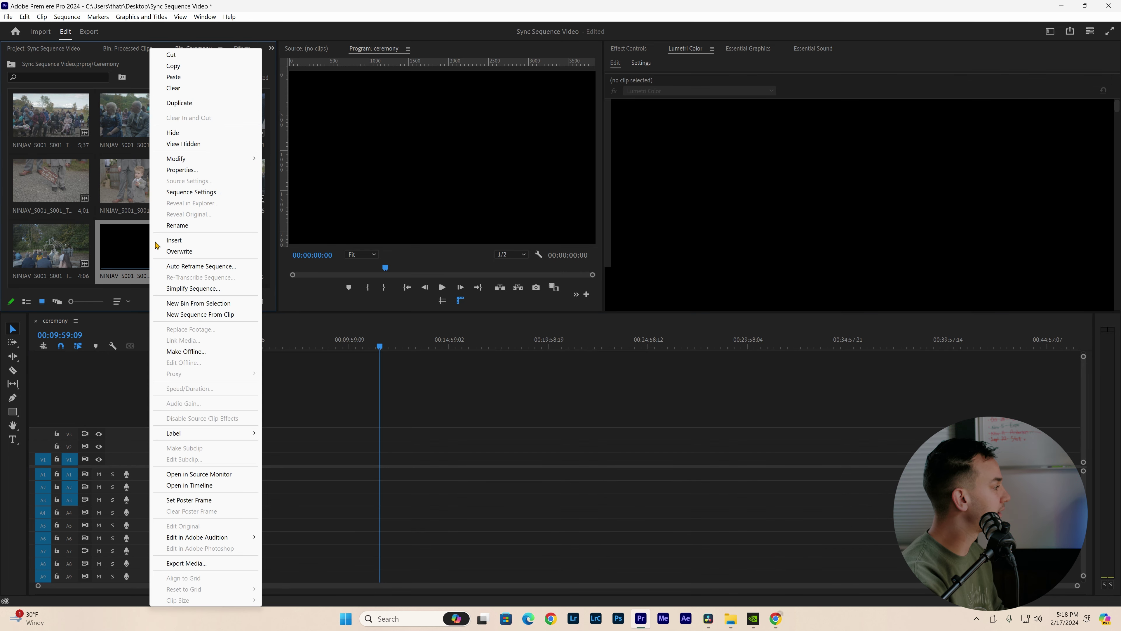
left_click(214, 288)
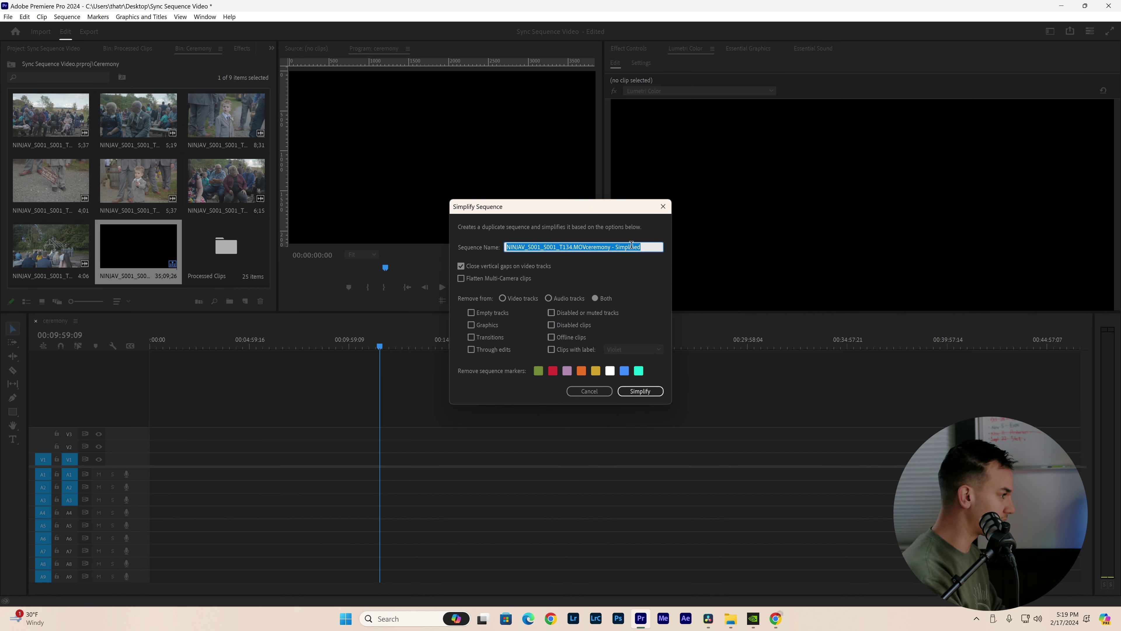
type("Ceremony")
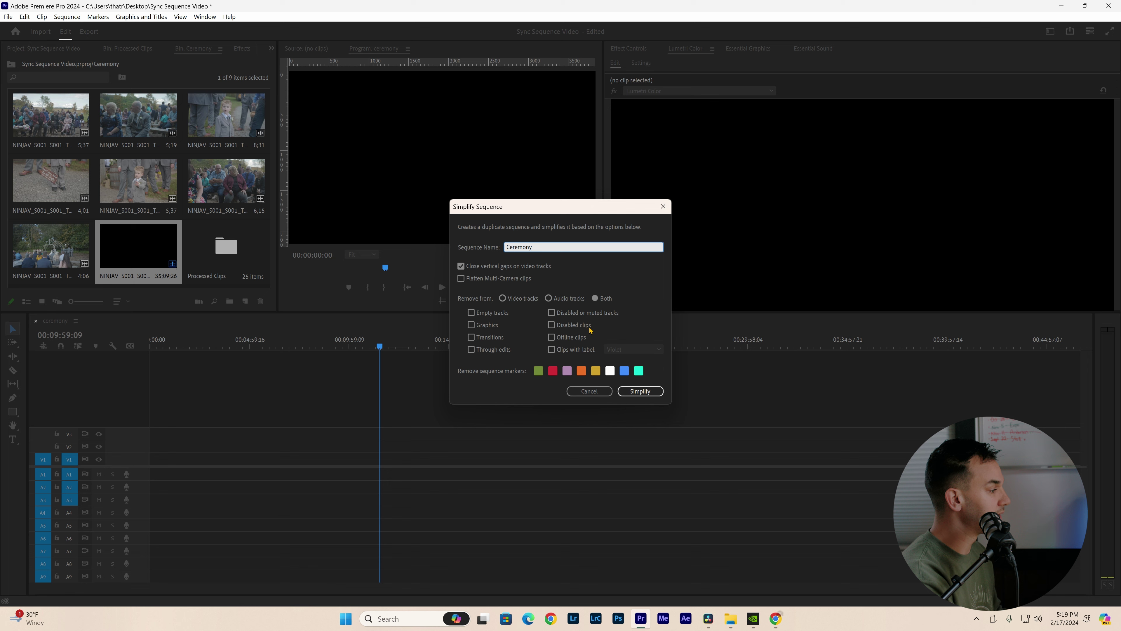
left_click(636, 393)
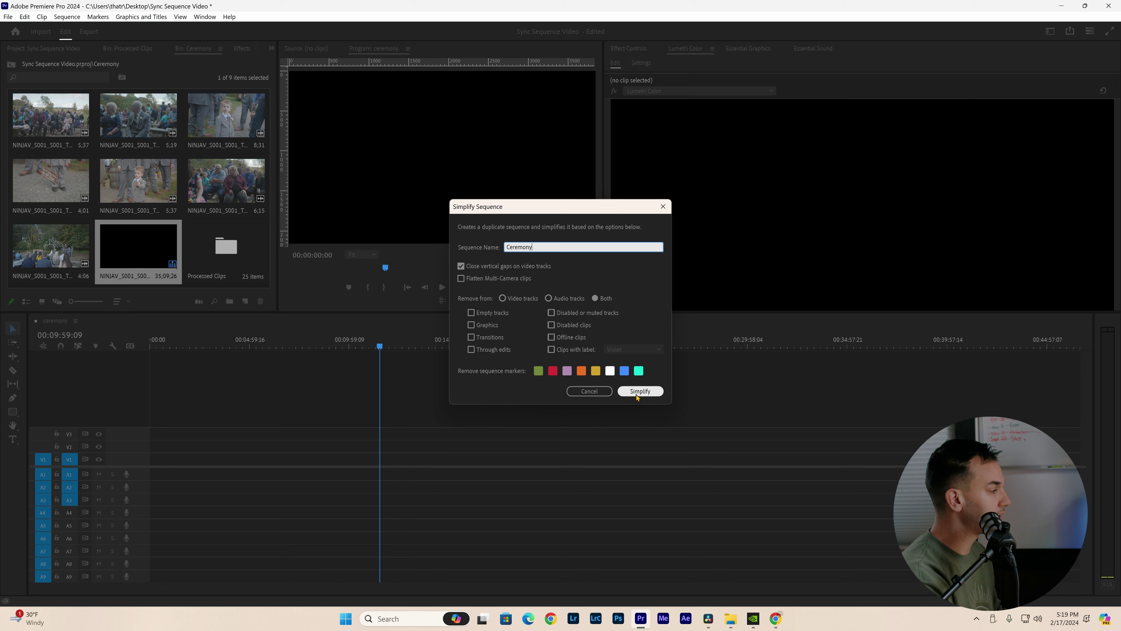
left_click(637, 393)
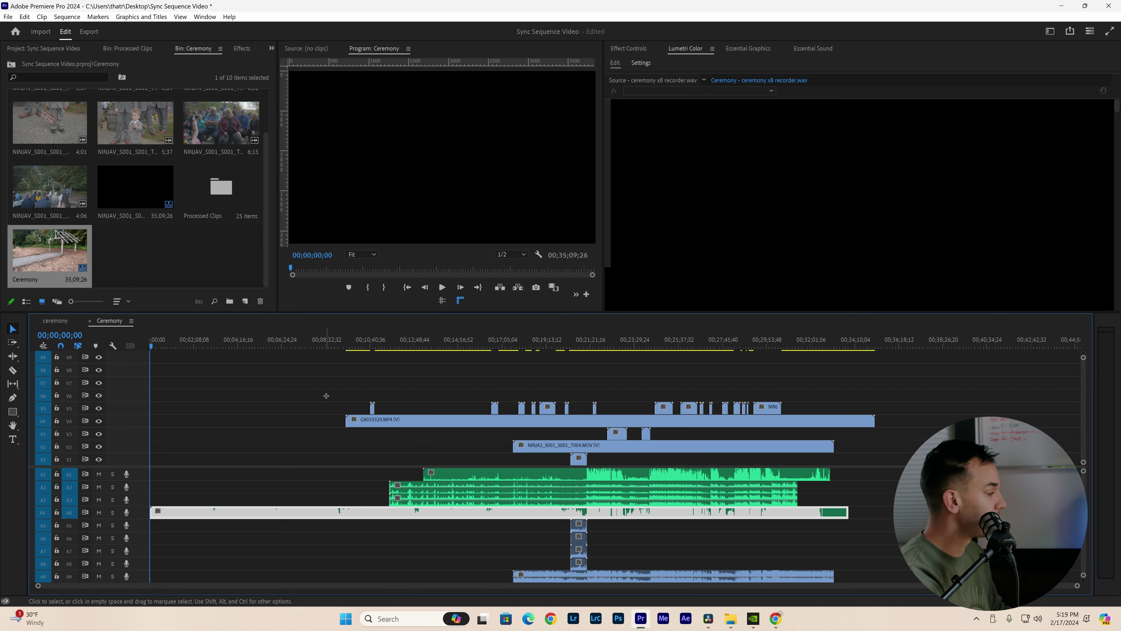
left_click_drag(325, 397, 827, 410)
Step: Rearrange the video clips, moving a long camera clip to V1 and the short V5 clips down to V3
left_click(581, 432)
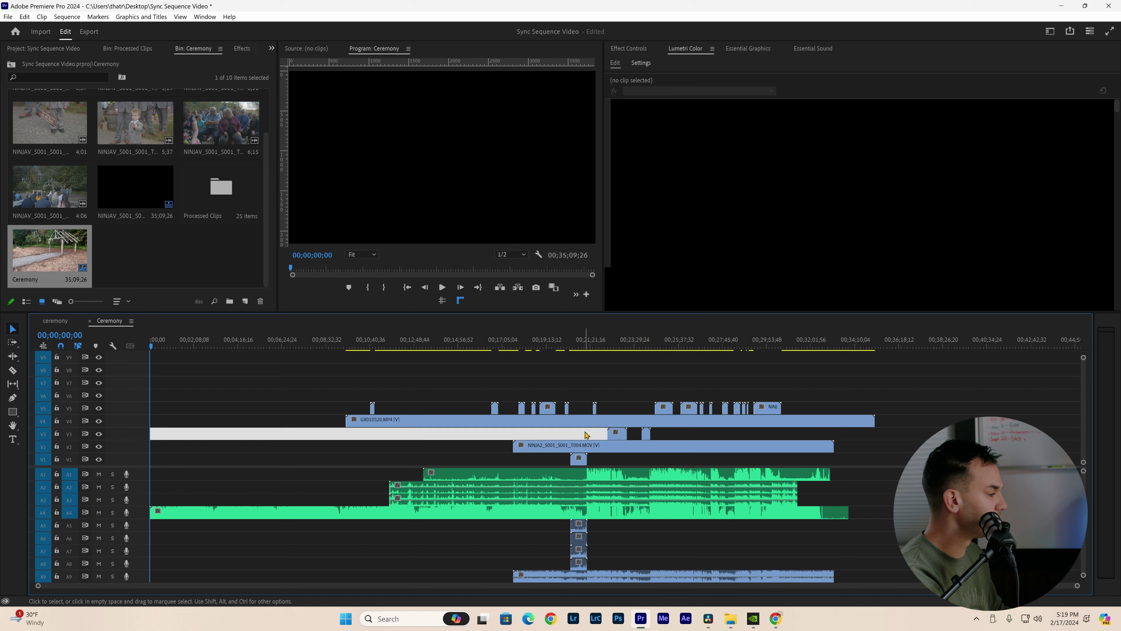
left_click(658, 433)
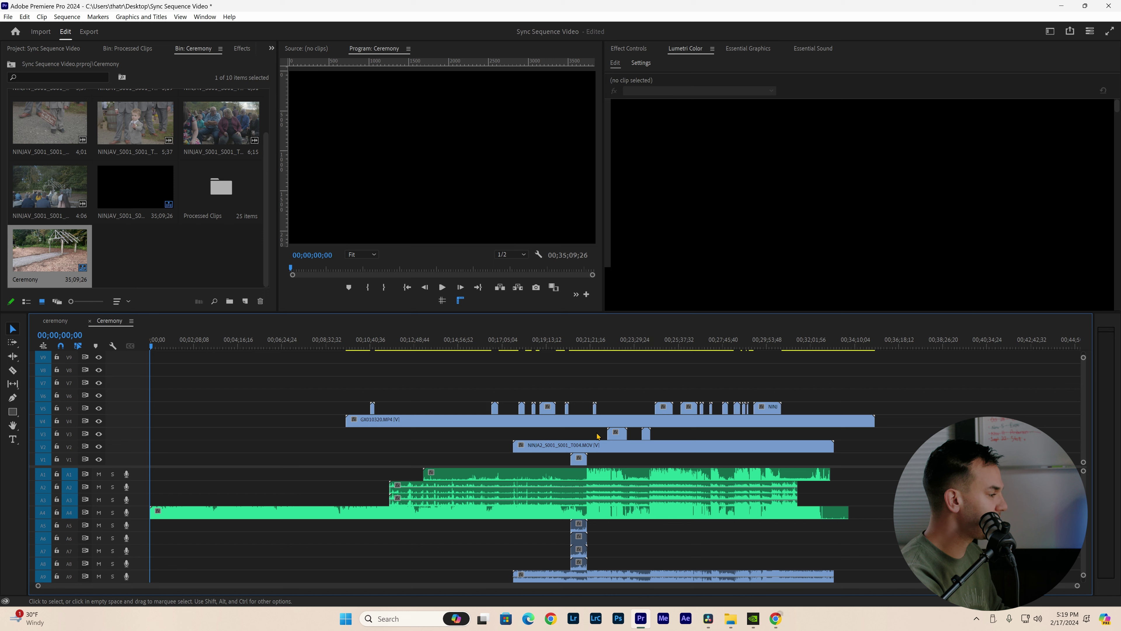
left_click_drag(593, 435, 623, 409)
left_click(578, 459)
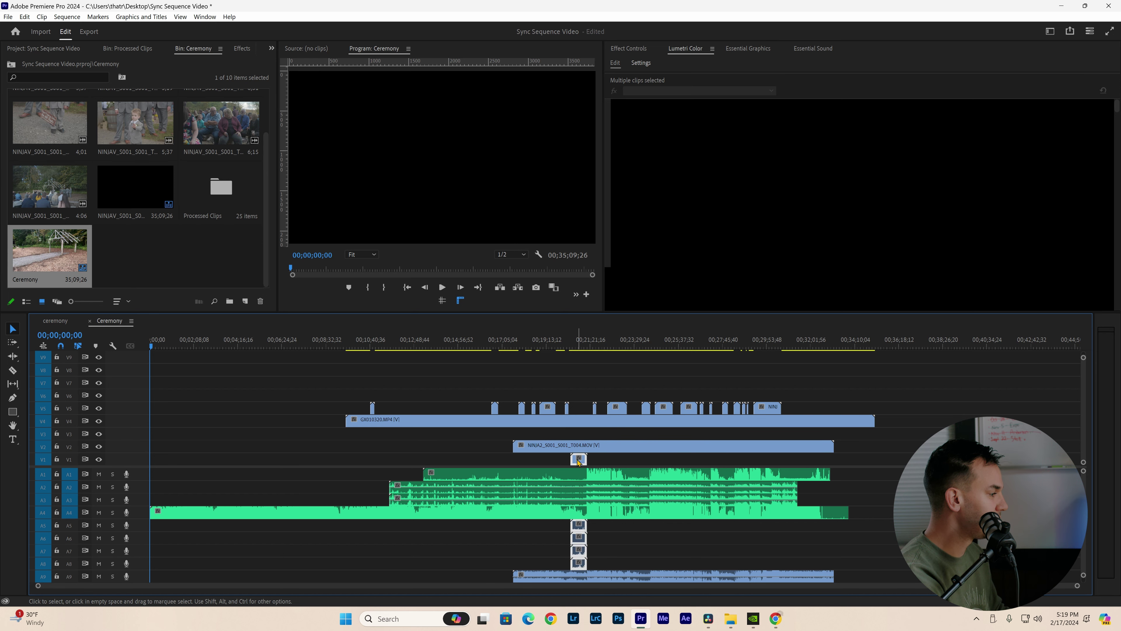
left_click_drag(578, 460, 578, 407)
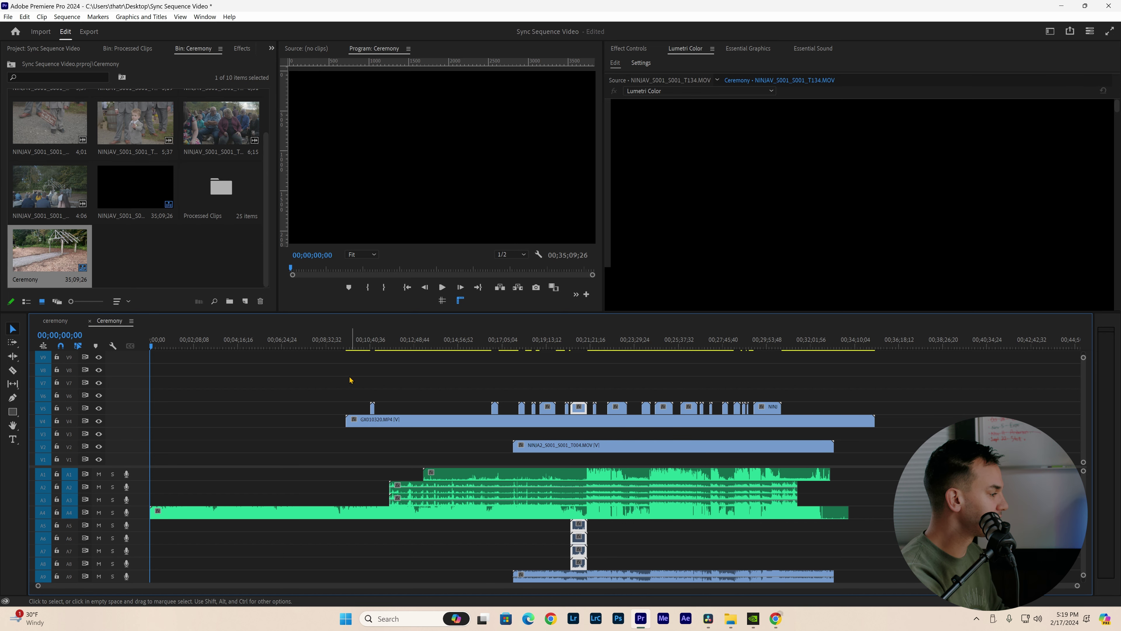
mouse_move(546, 449)
left_mouse_down()
mouse_move(551, 457)
mouse_move(554, 441)
mouse_move(553, 458)
left_mouse_up()
left_click_drag(343, 389, 774, 437)
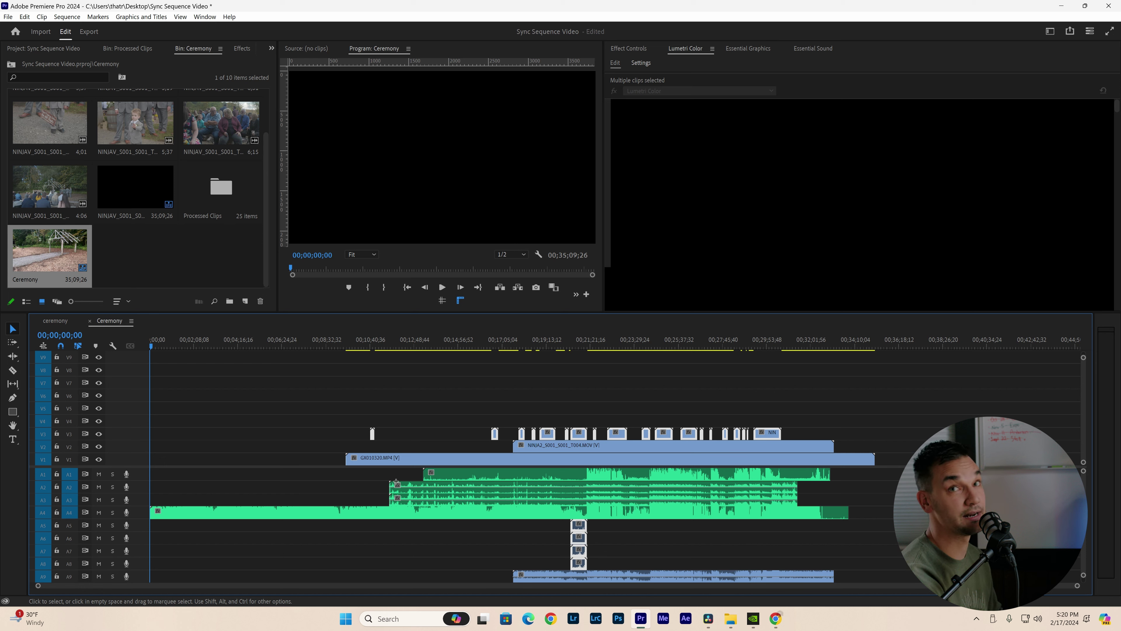
left_click_drag(357, 474, 553, 512)
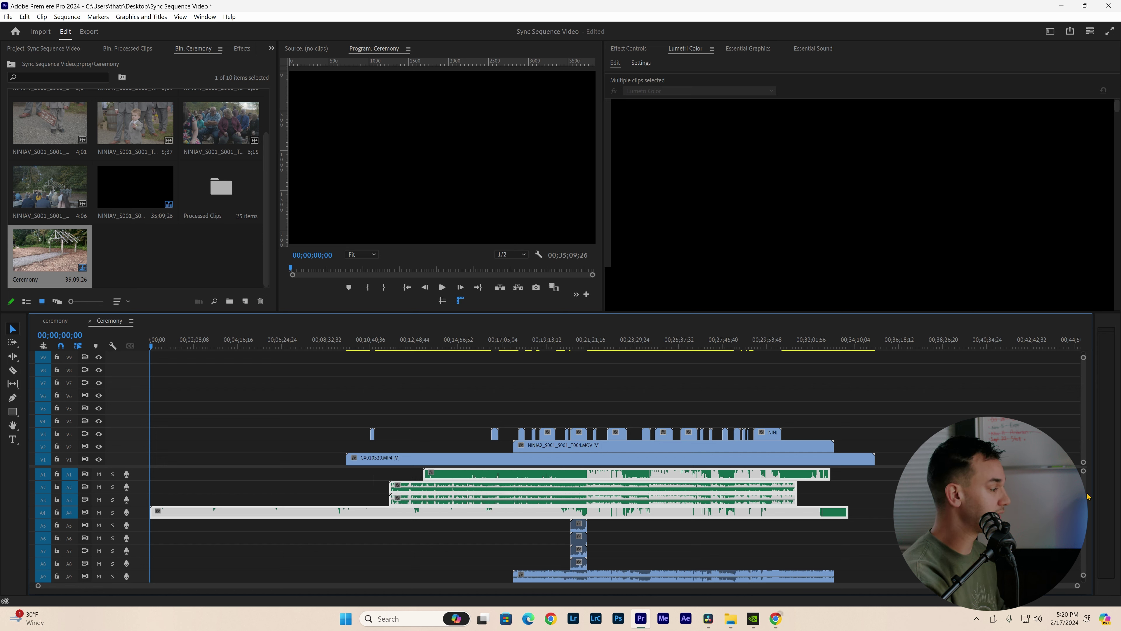
Step: Clear the stray clips from the audio tracks below A4
left_click_drag(314, 396, 881, 560)
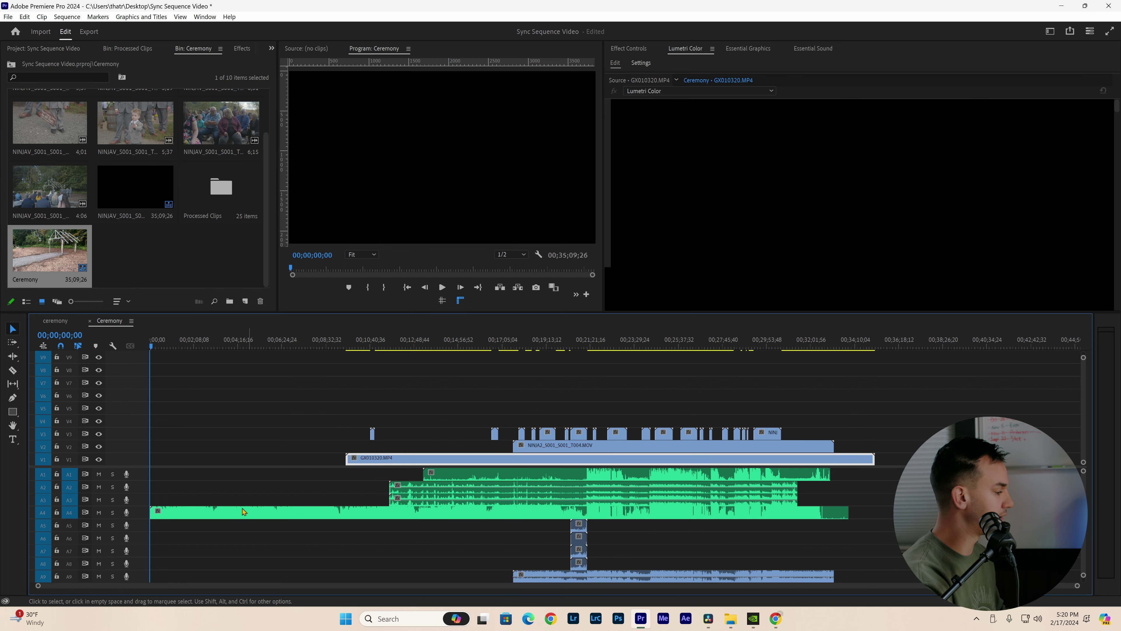
left_click_drag(246, 529, 801, 628)
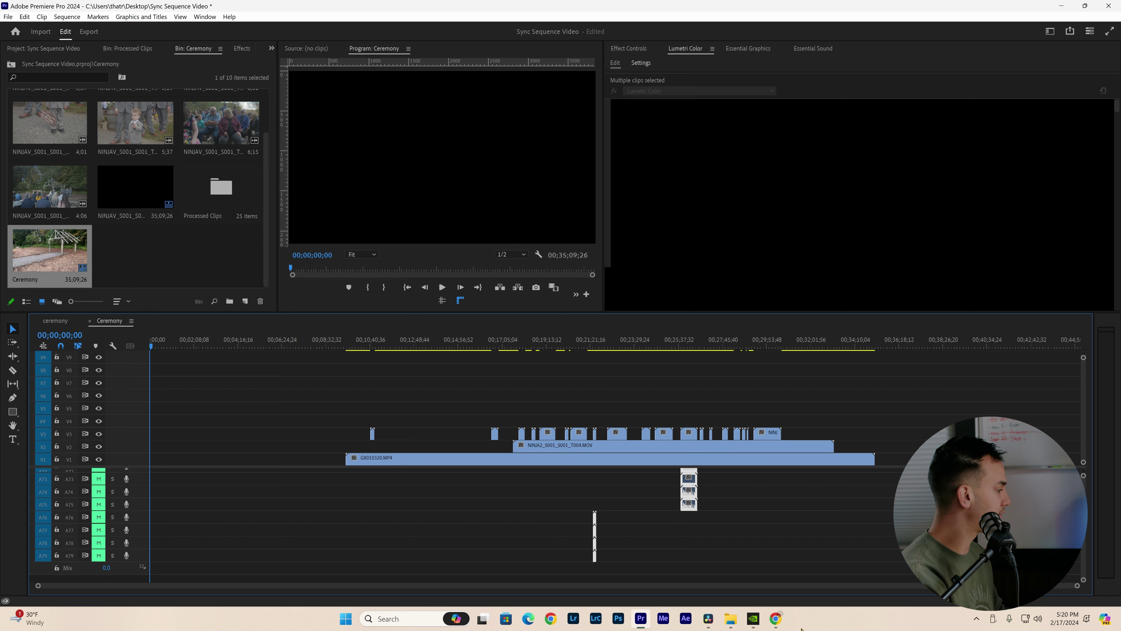
left_click(220, 522)
Step: Delete all empty tracks, leaving only V1–V3 and A1–A4
right_click(140, 498)
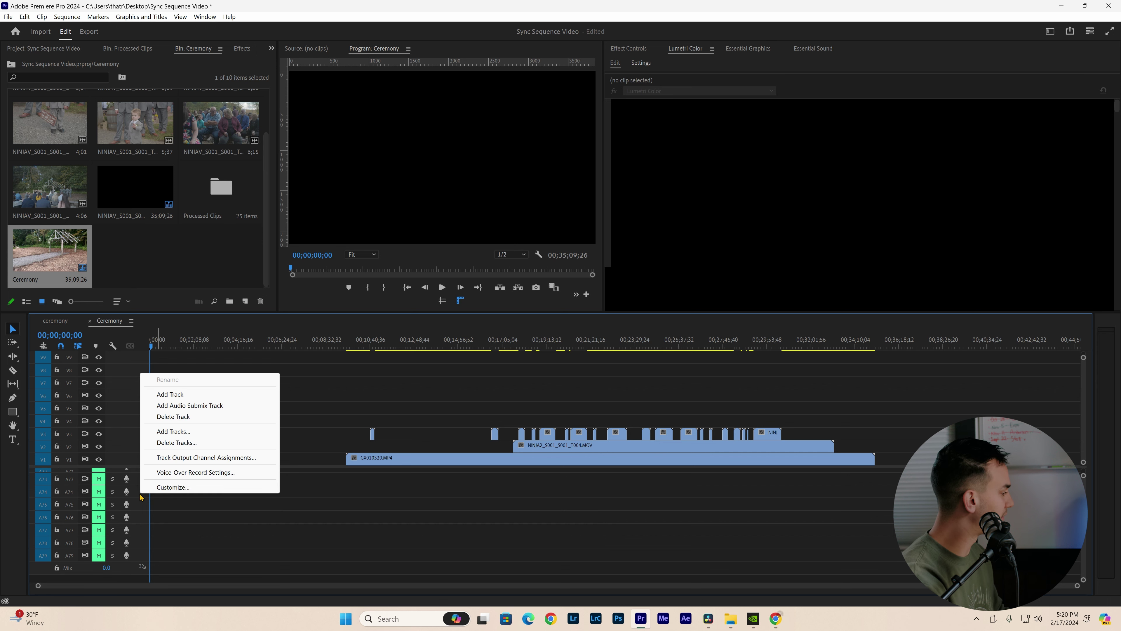
left_click(177, 442)
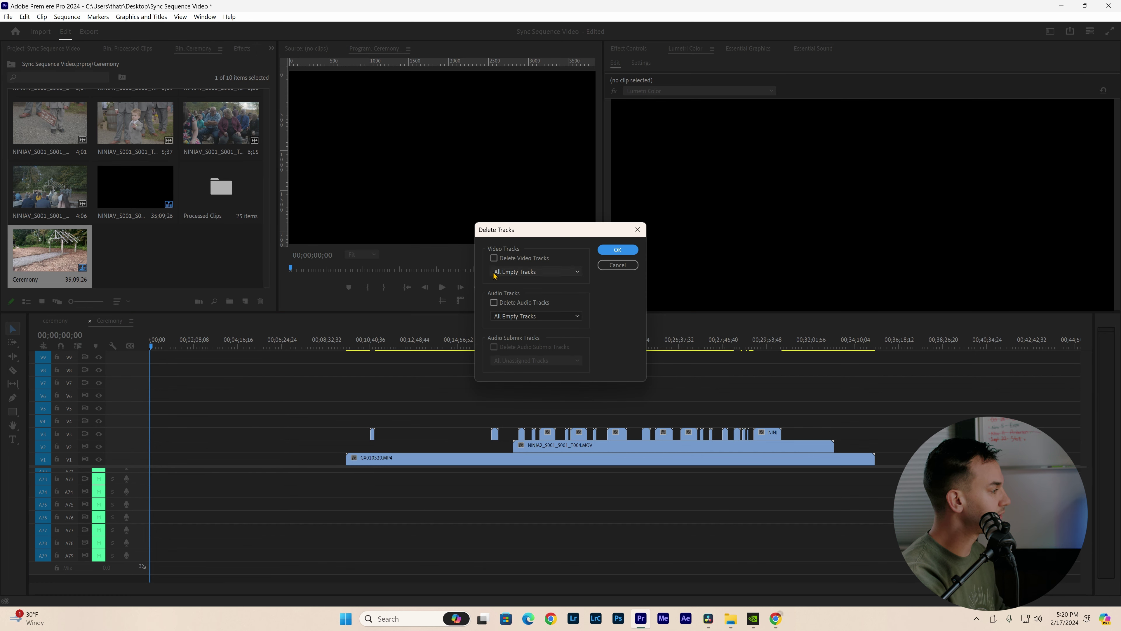
left_click(608, 253)
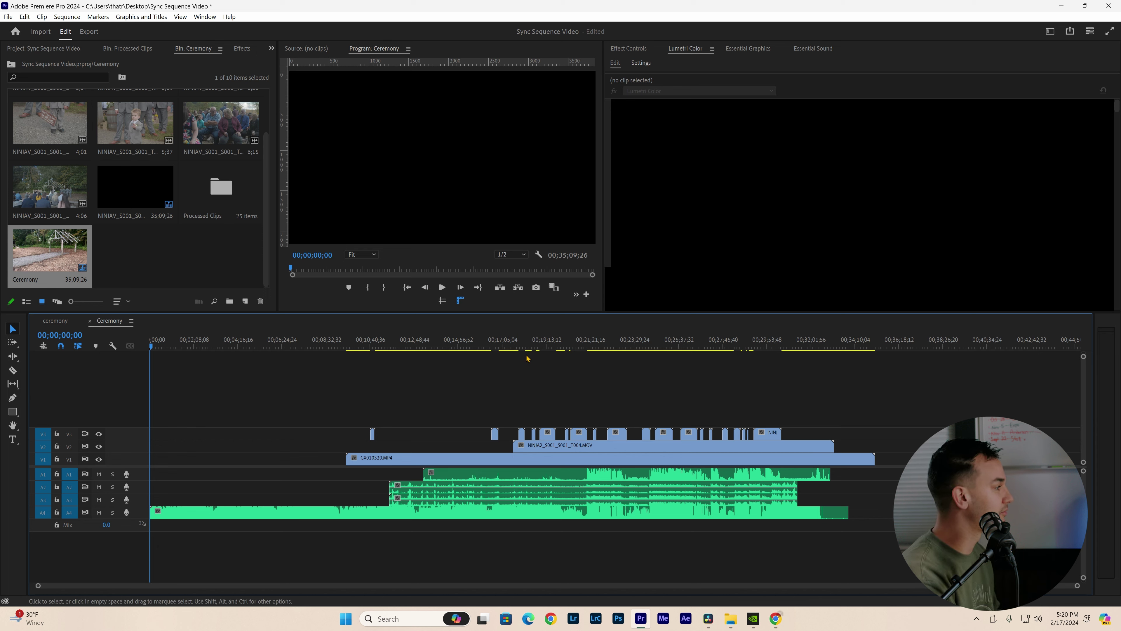
Step: Scrub to about 21 minutes into the Ceremony sequence and play from there
left_click_drag(533, 348, 738, 366)
key("space")
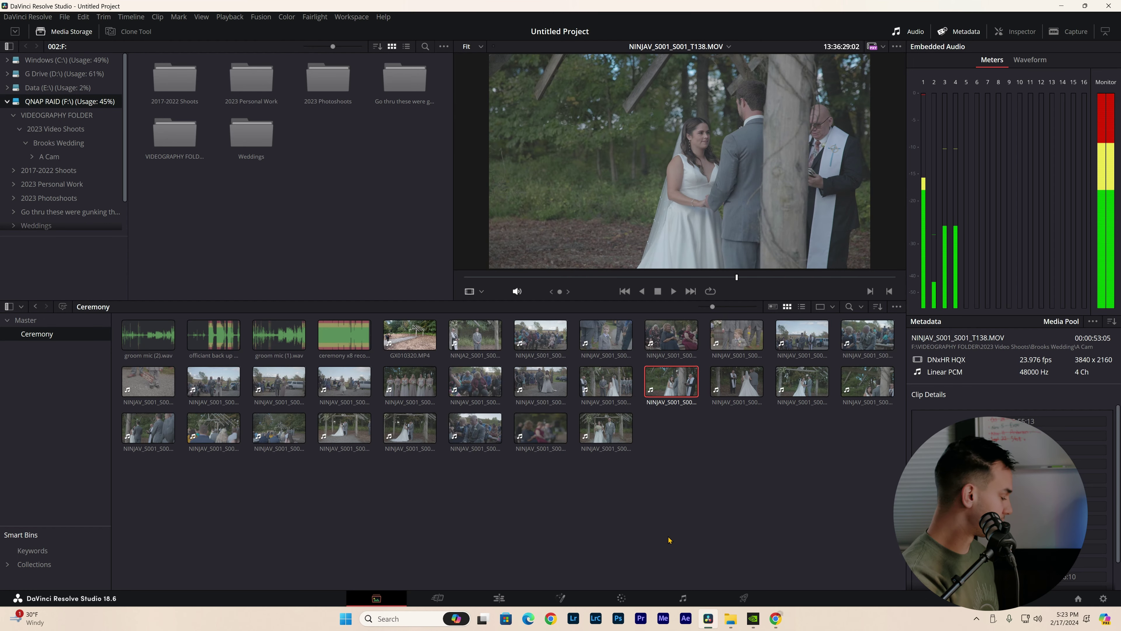
Step: Create a multicam clip named ceremony from all 32 clips, synced by Sound, moving sources to Original Clips
key("ctrl+a")
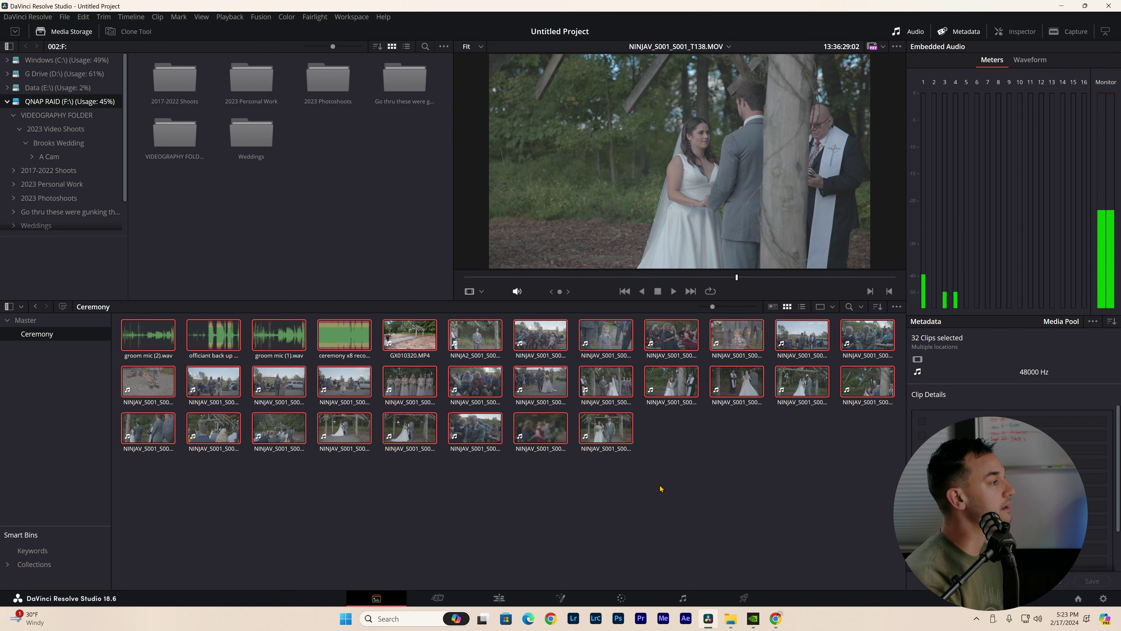
right_click(667, 380)
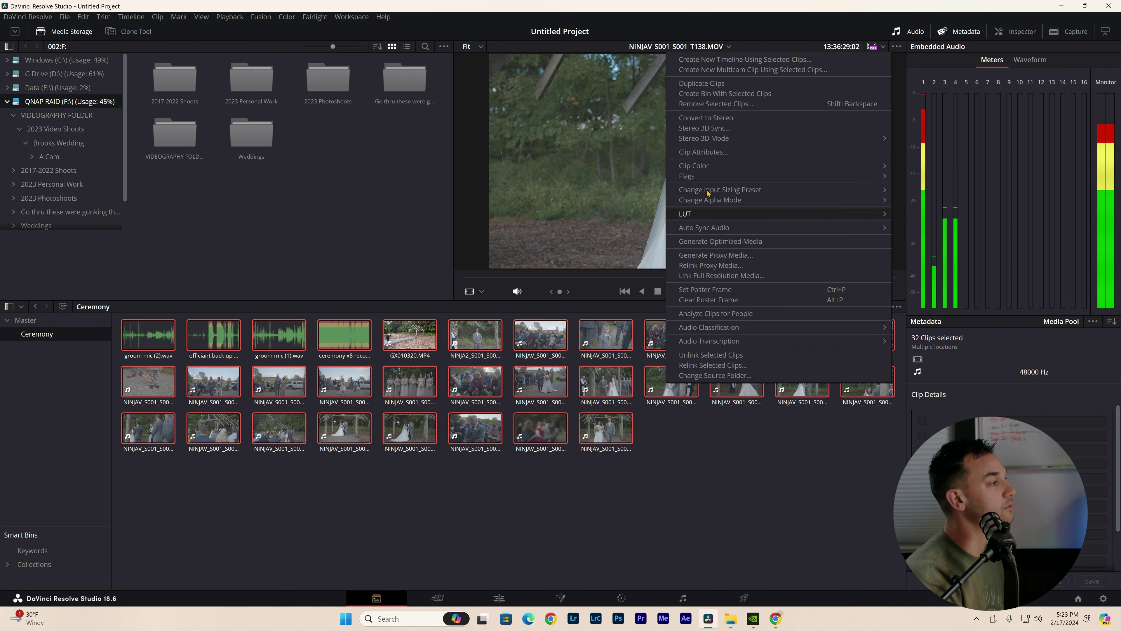
left_click(766, 71)
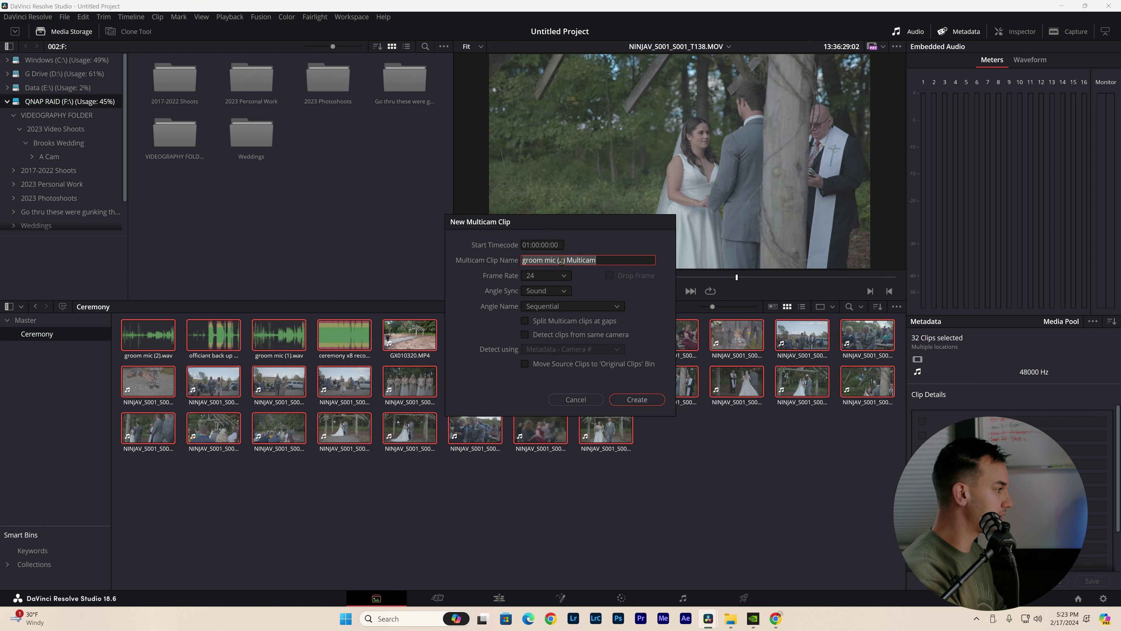
type("ceremony")
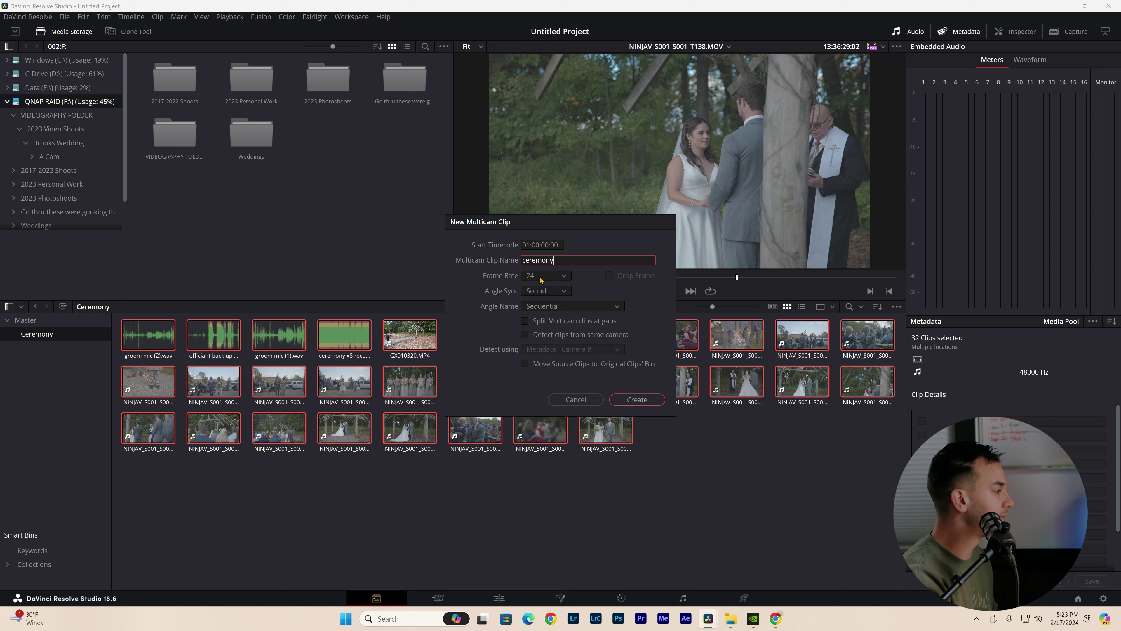
left_click(546, 291)
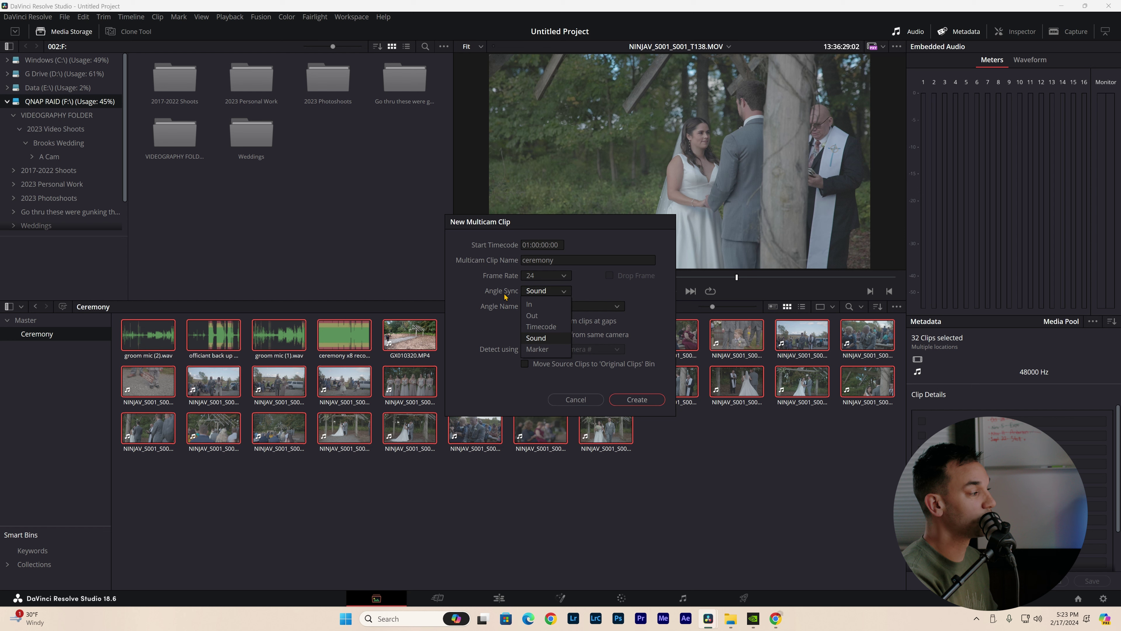
left_click(549, 337)
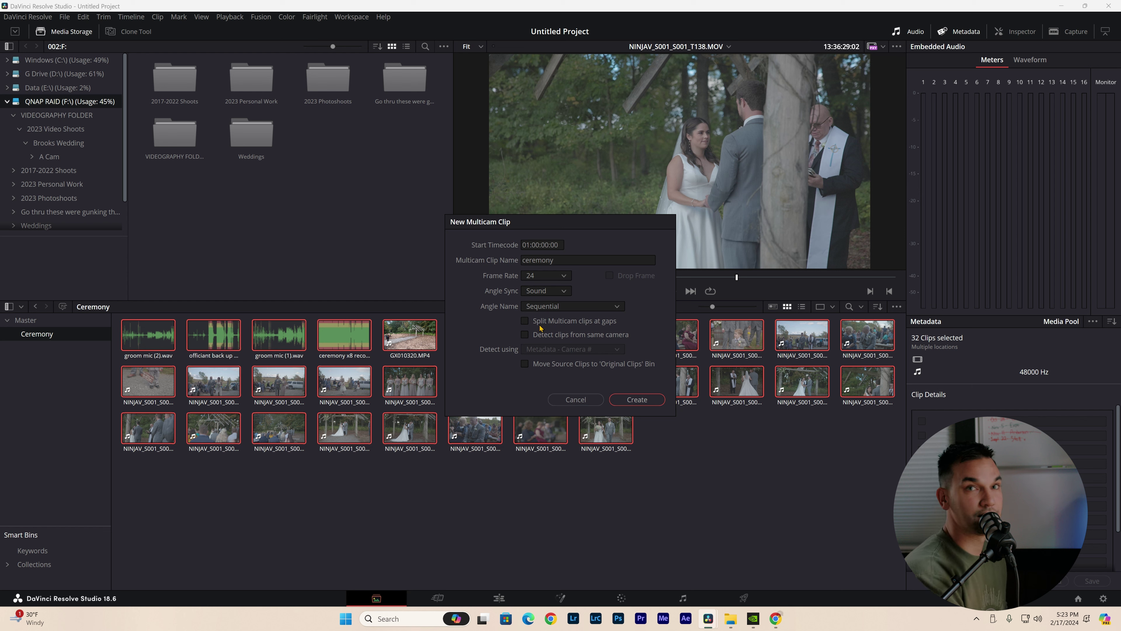
left_click(574, 364)
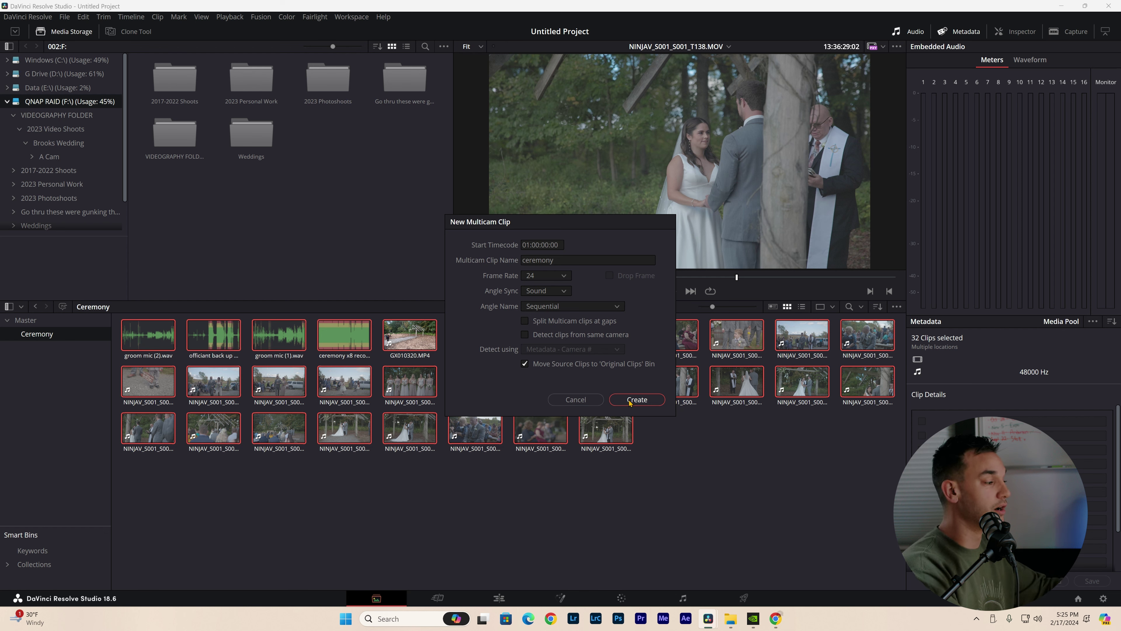
left_click(636, 399)
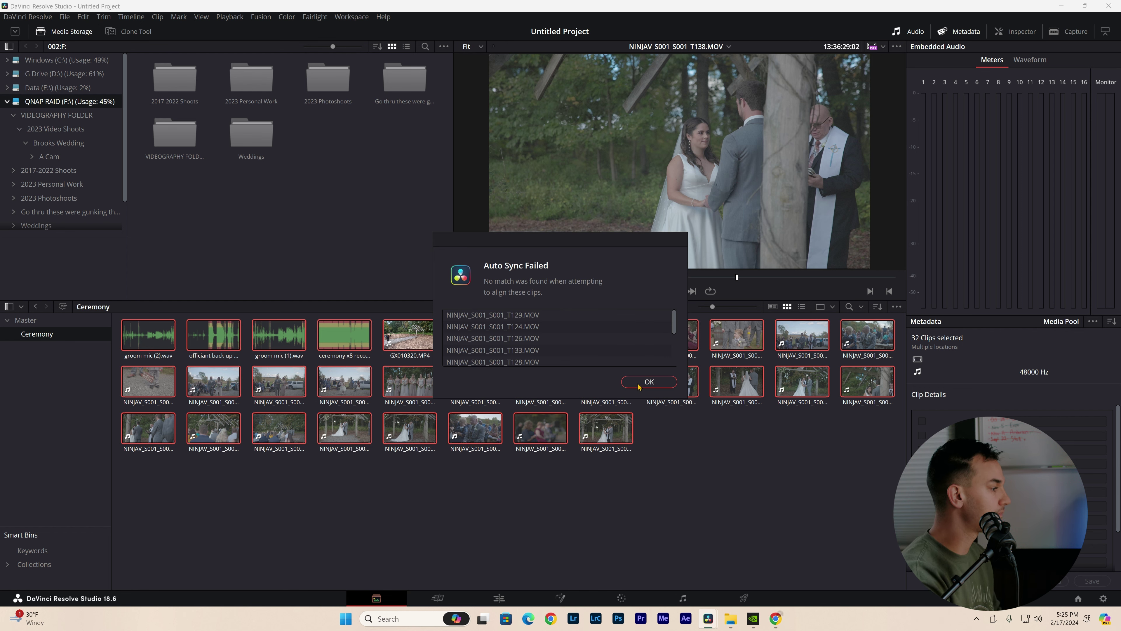
Step: Dismiss the Auto Sync Failed notice, inspect Original Clips, then select the ten NINJAV clips in Ceremony
left_click(639, 383)
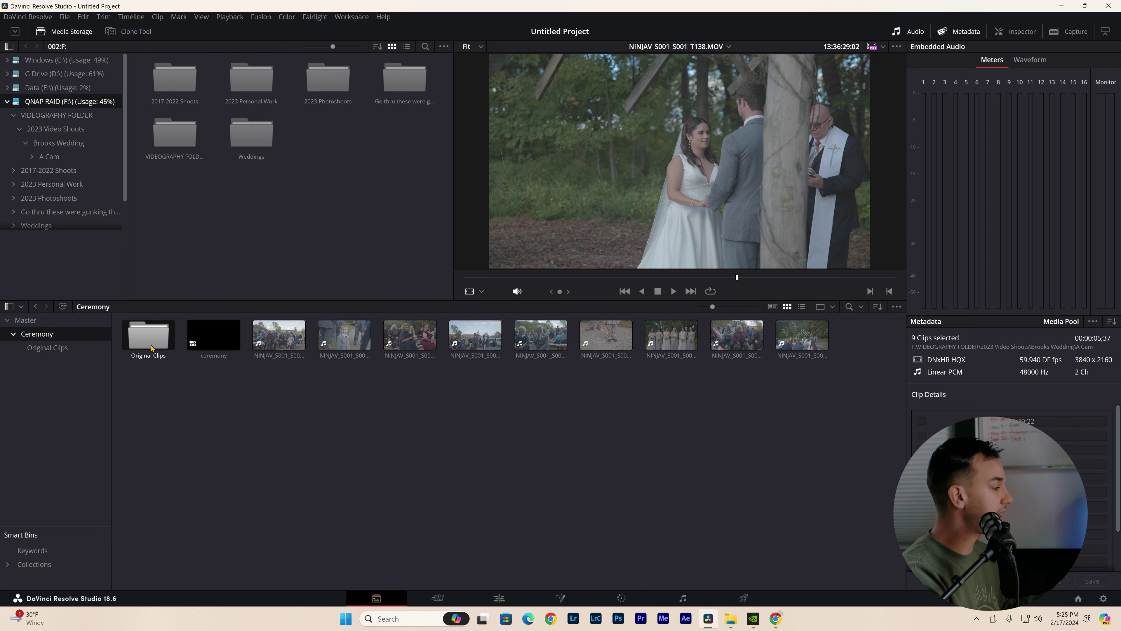
double_click(141, 337)
left_click_drag(798, 470, 126, 320)
left_click(37, 334)
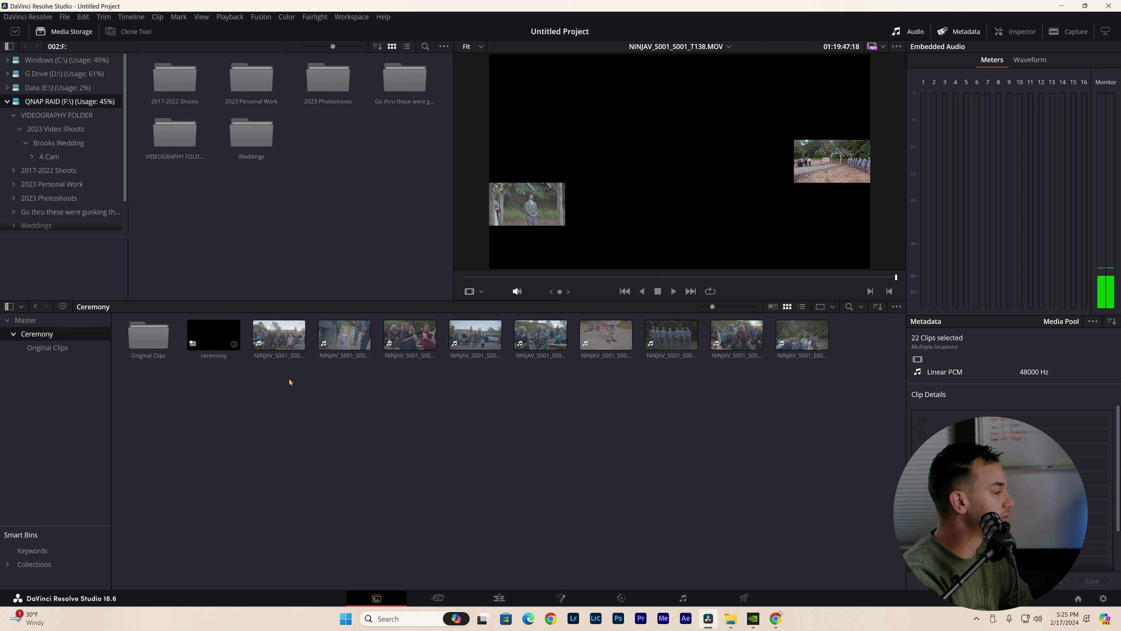
left_click_drag(269, 390, 865, 319)
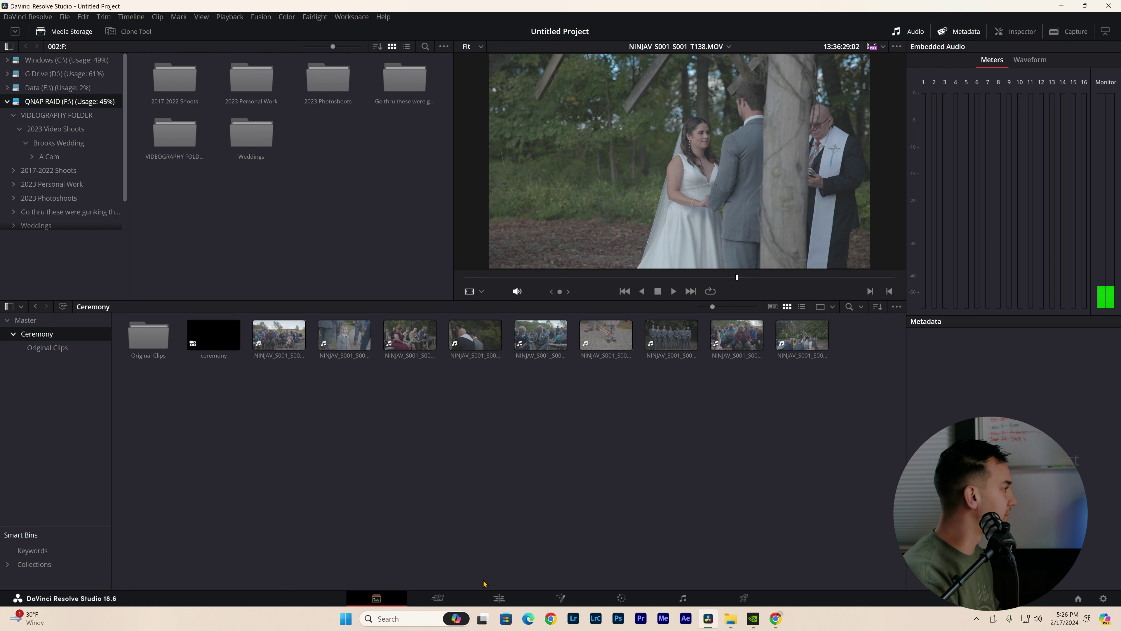
Step: On the Edit page, create a new empty timeline named ceremony from the Master bin
left_click(498, 599)
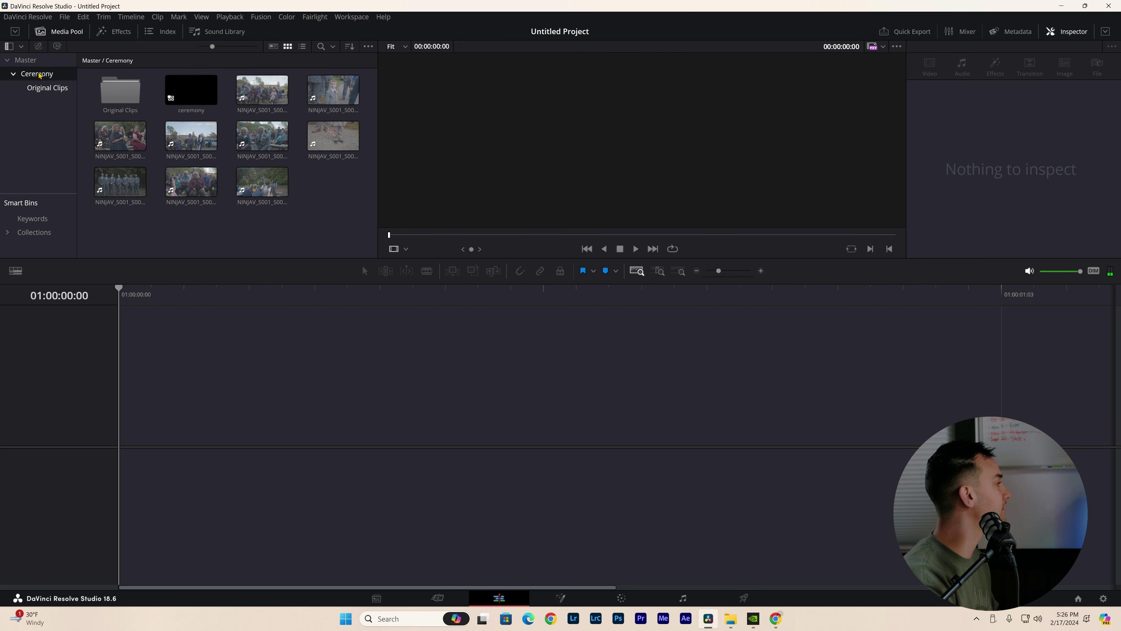
left_click(26, 59)
right_click(211, 136)
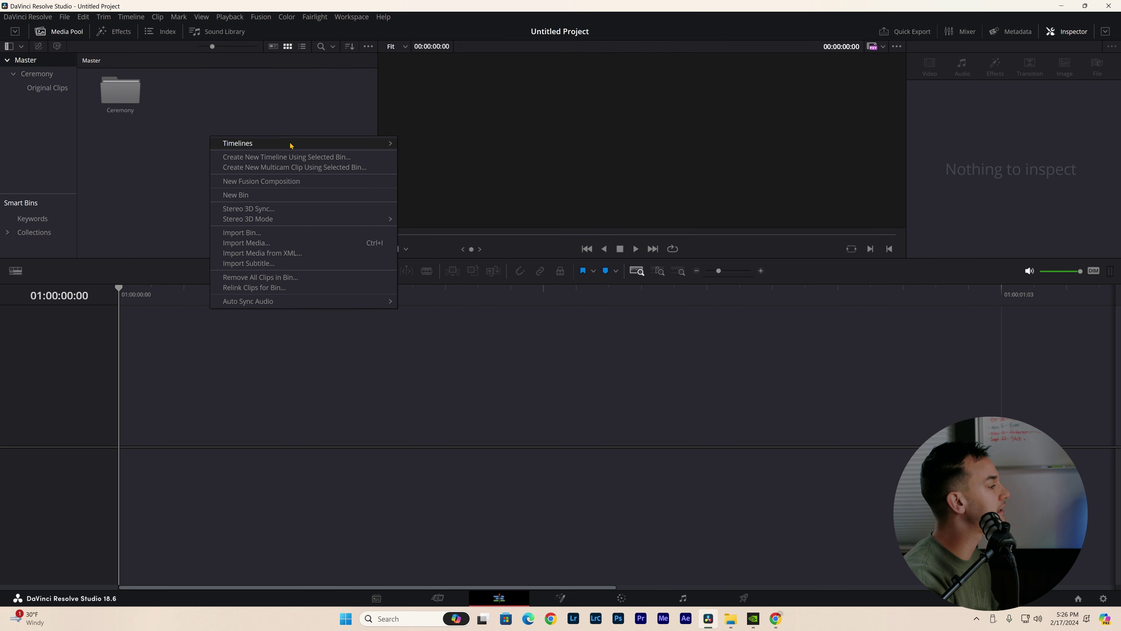
mouse_move(290, 145)
left_click(439, 144)
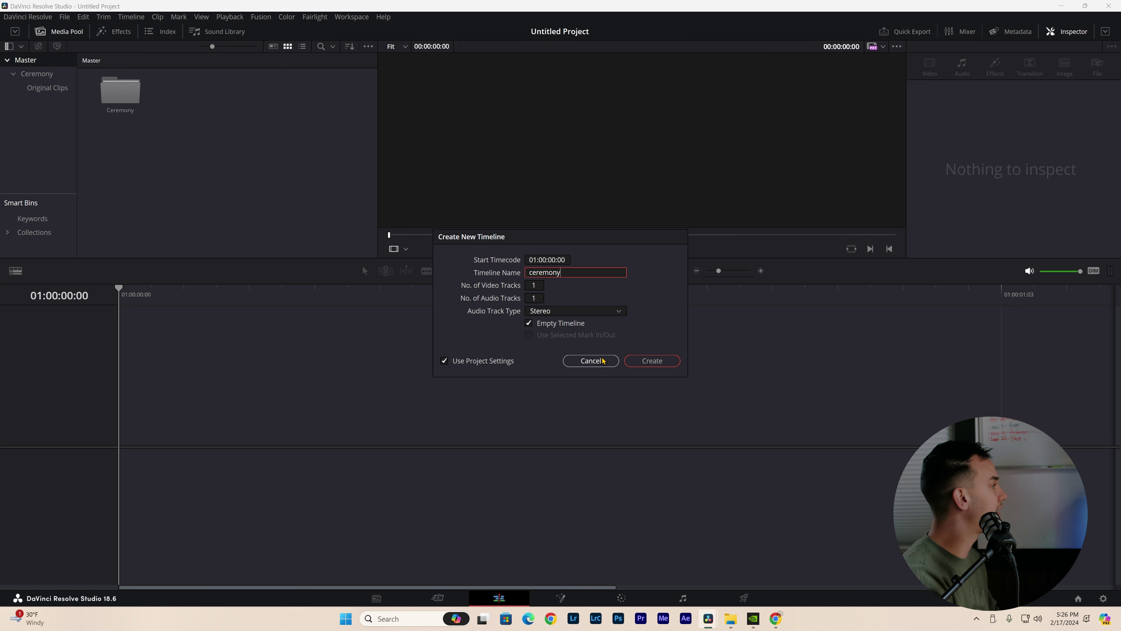
left_click(652, 360)
Step: Place the ceremony multicam clip on V1 and fit it to the timeline view
double_click(120, 92)
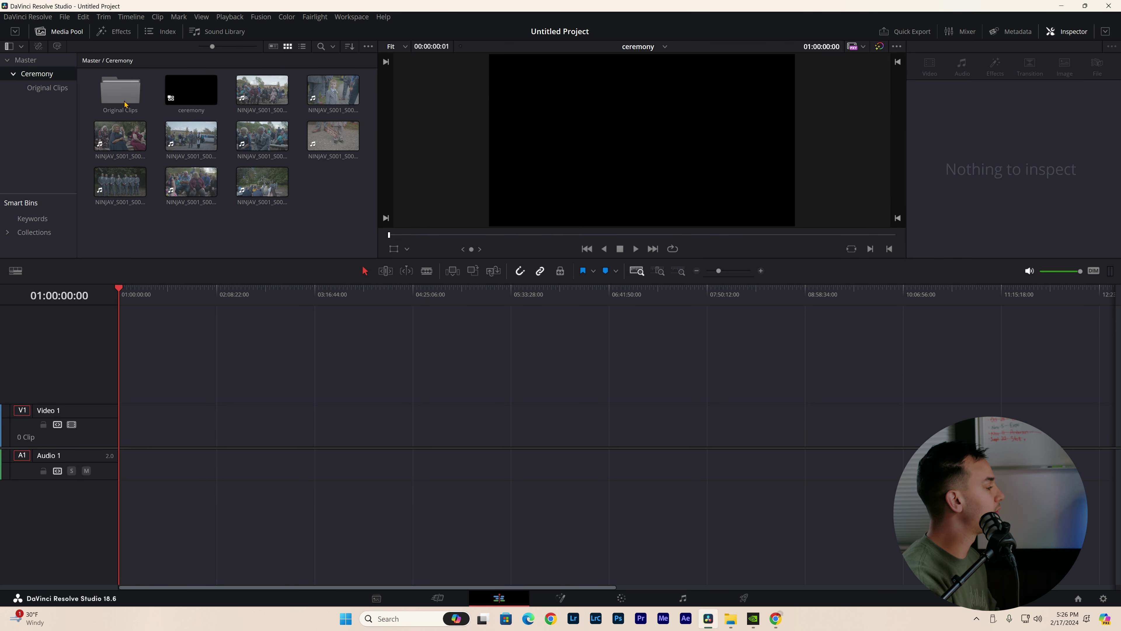
left_click_drag(197, 101, 128, 429)
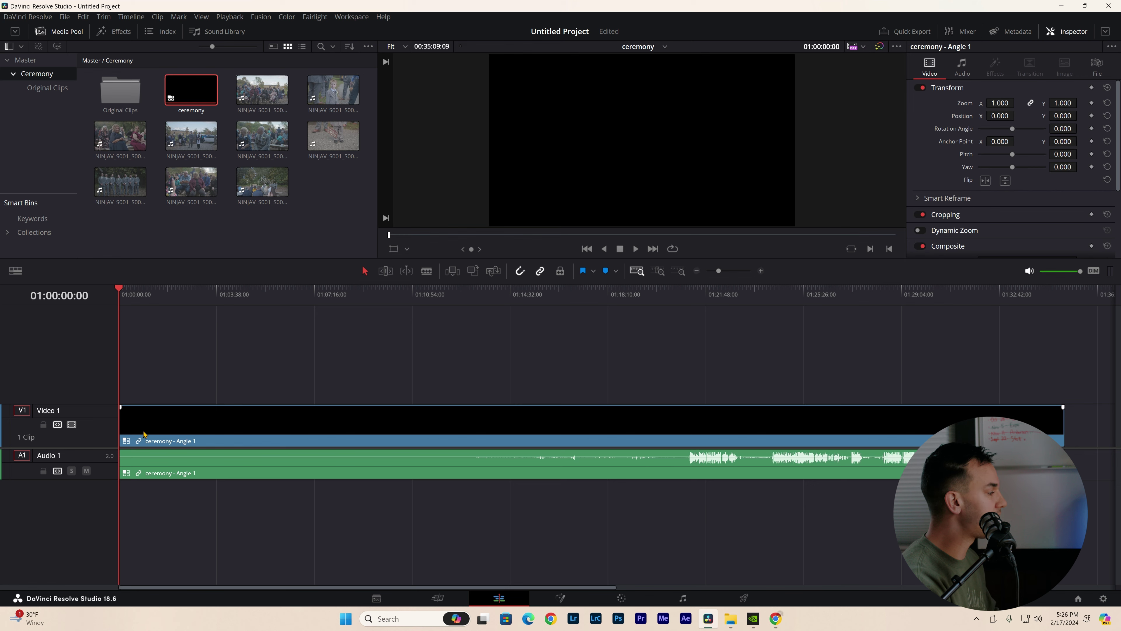
scroll(337, 428, "down", 3)
scroll(269, 443, "right", 5)
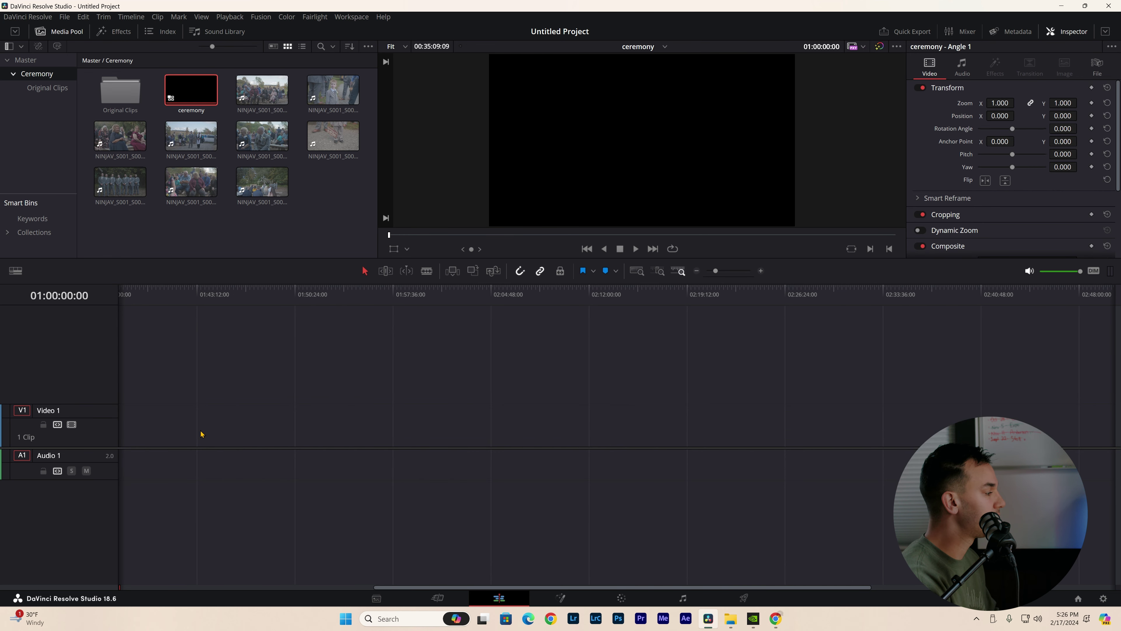
scroll(189, 438, "up", 5)
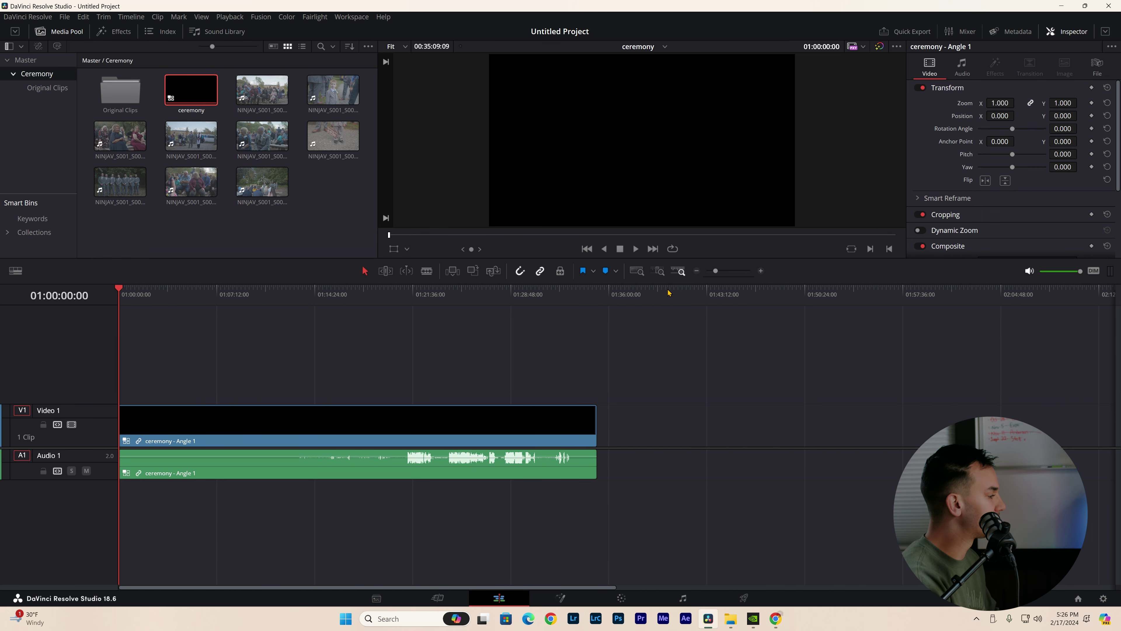
left_click(637, 270)
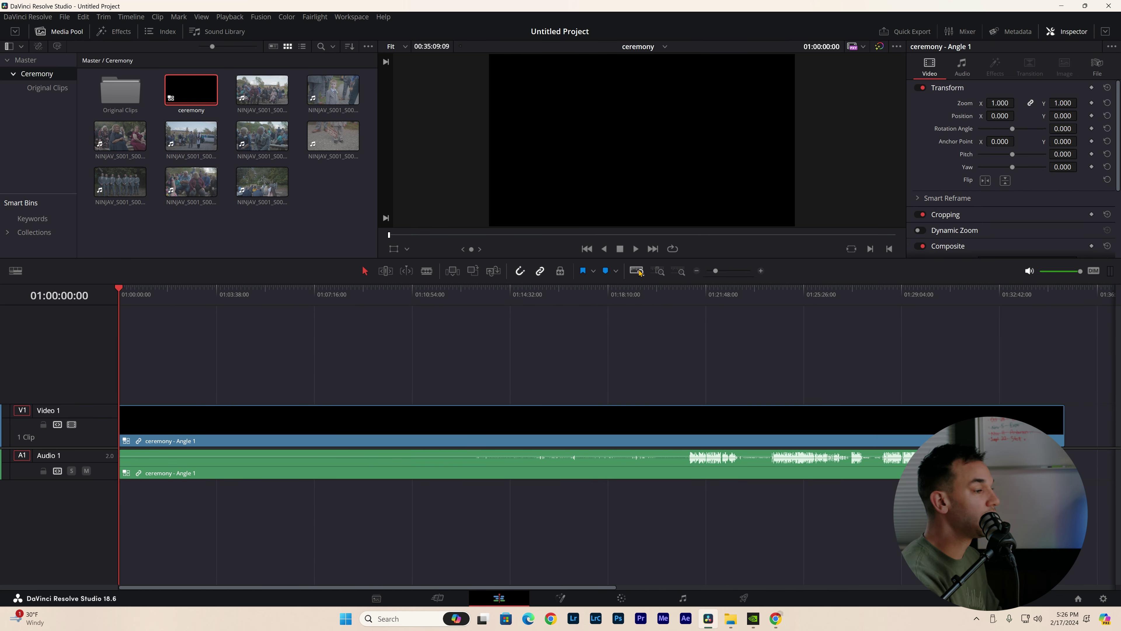
Step: Open the ceremony multicam clip in the timeline to reveal its angle tracks
right_click(471, 422)
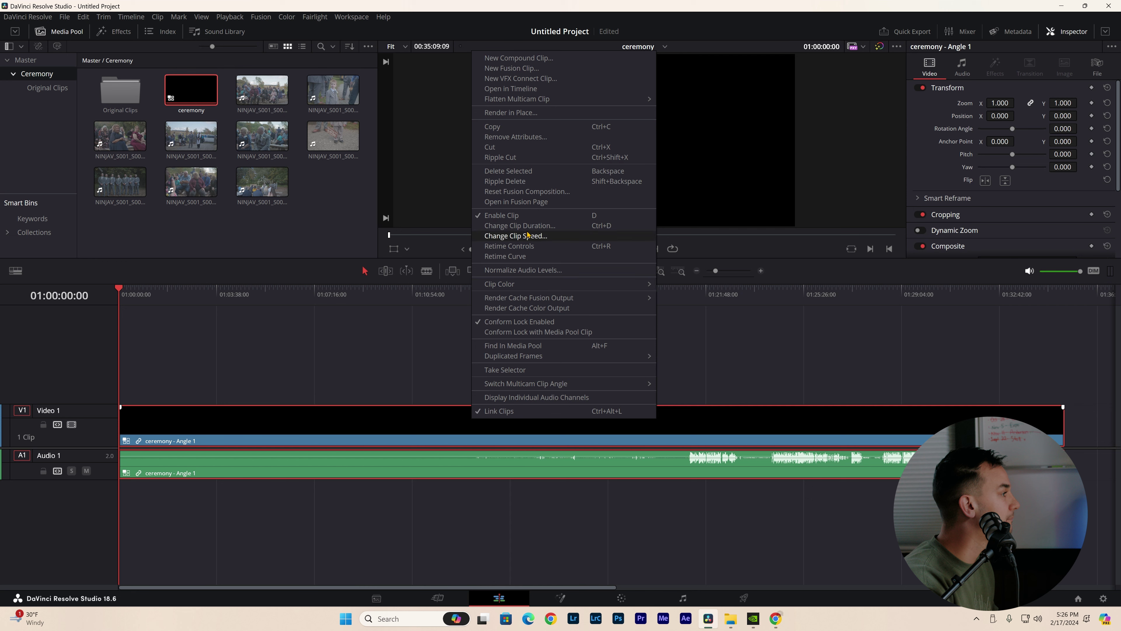
left_click(544, 91)
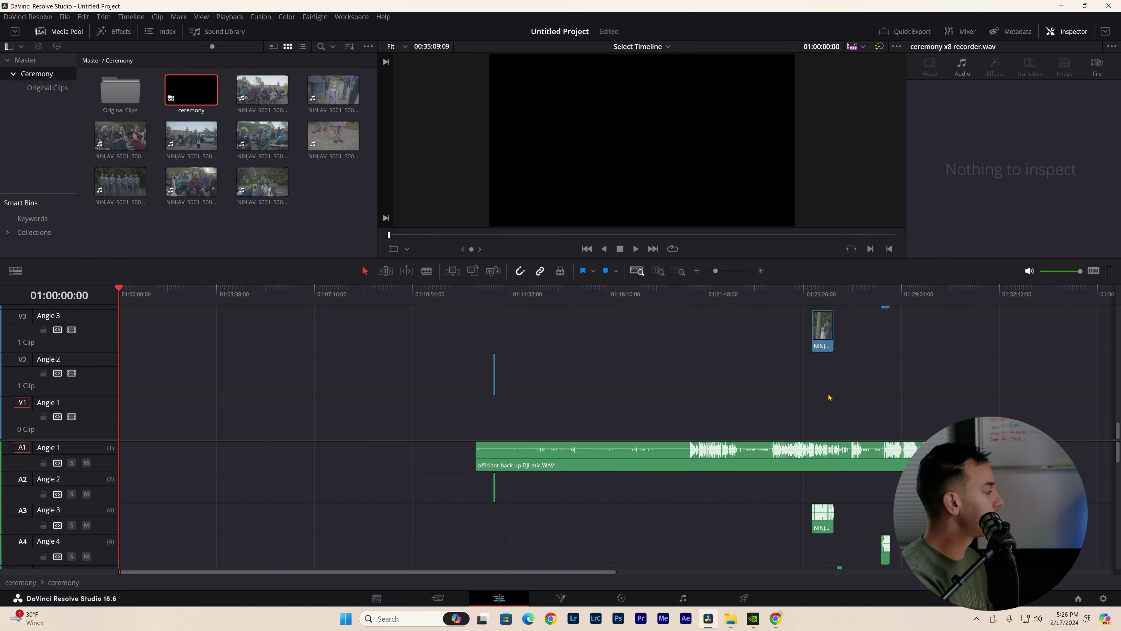
scroll(81, 373, "down", 5)
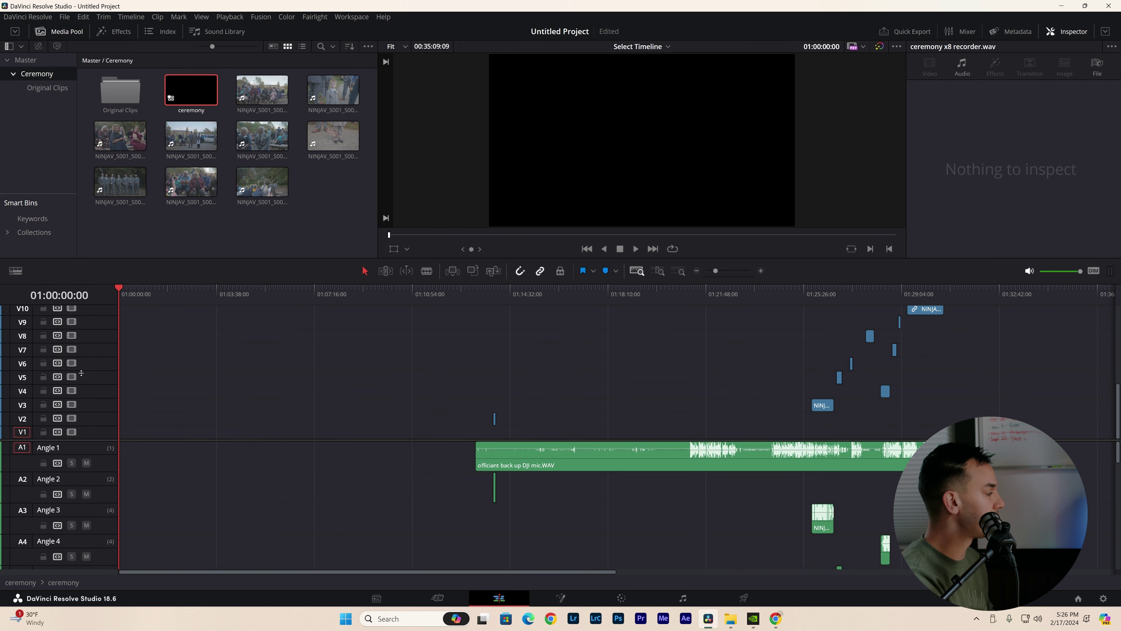
scroll(95, 502, "down", 5)
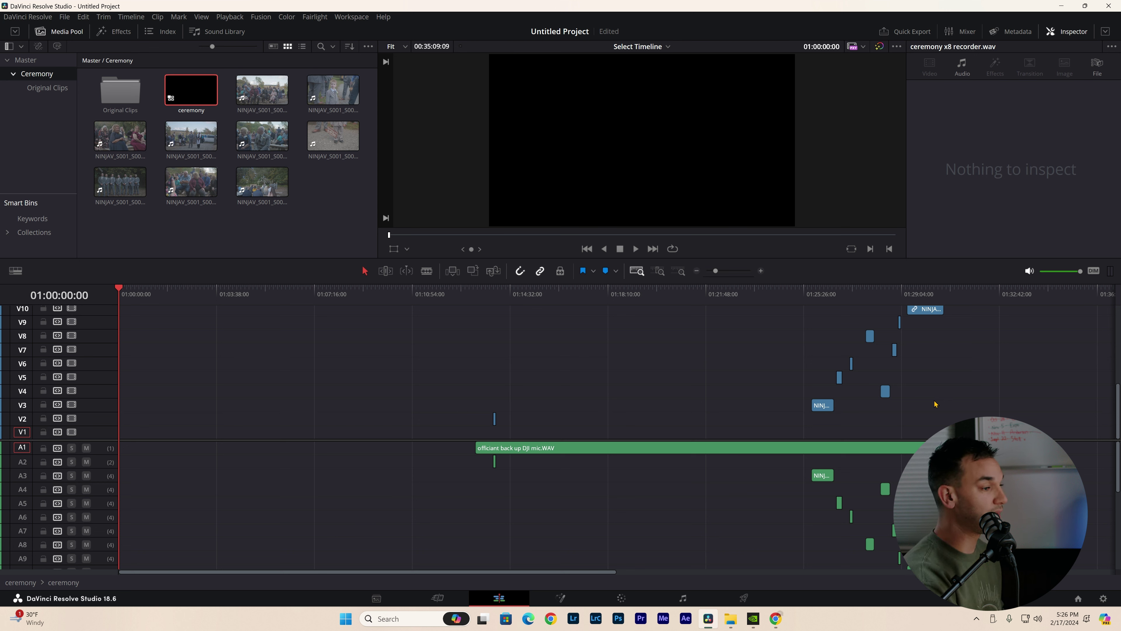
Step: Resize the track heights so all the angle tracks fit in view
mouse_move(1117, 397)
left_mouse_down()
mouse_move(1118, 315)
mouse_move(1119, 380)
left_mouse_up()
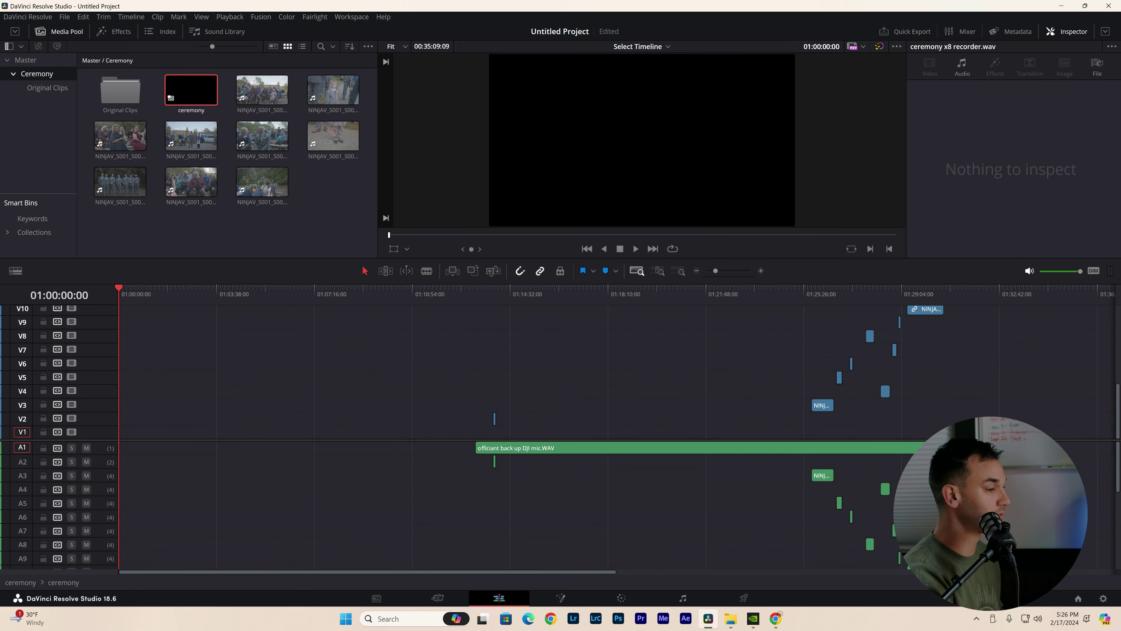
mouse_move(1118, 457)
left_mouse_down()
mouse_move(1118, 563)
mouse_move(1118, 476)
left_mouse_up()
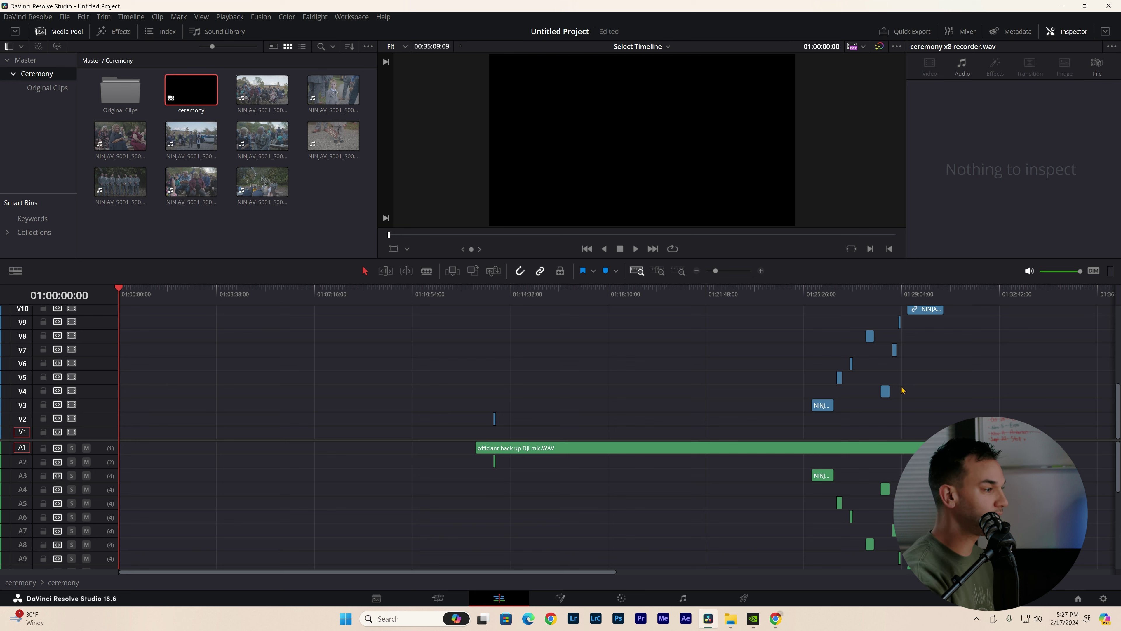
scroll(904, 398, "up", 3)
scroll(904, 398, "down", 3)
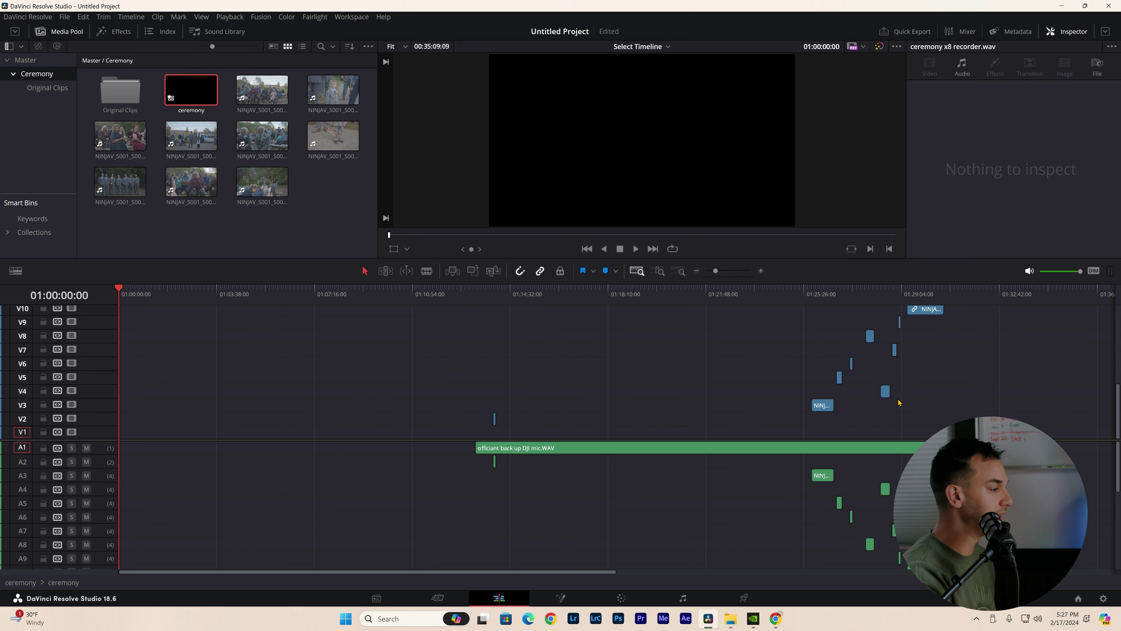
scroll(858, 478, "down", 5)
scroll(753, 476, "up", 5)
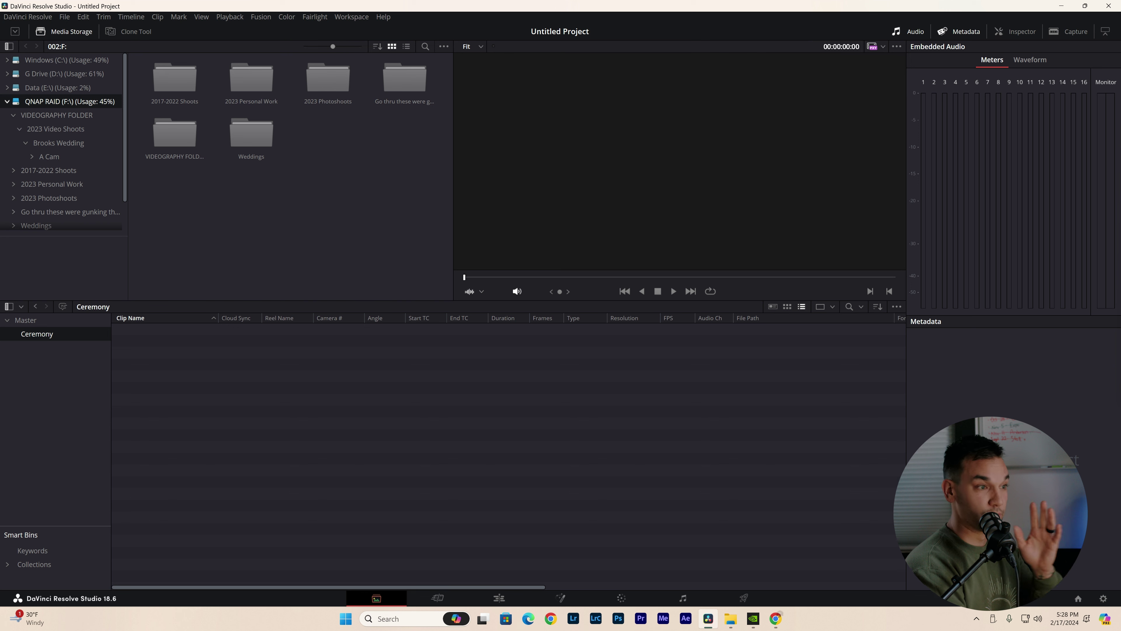
Step: Import the NINJAV ceremony clips into the Ceremony bin without changing the project frame rate
left_click_drag(1120, 389, 395, 380)
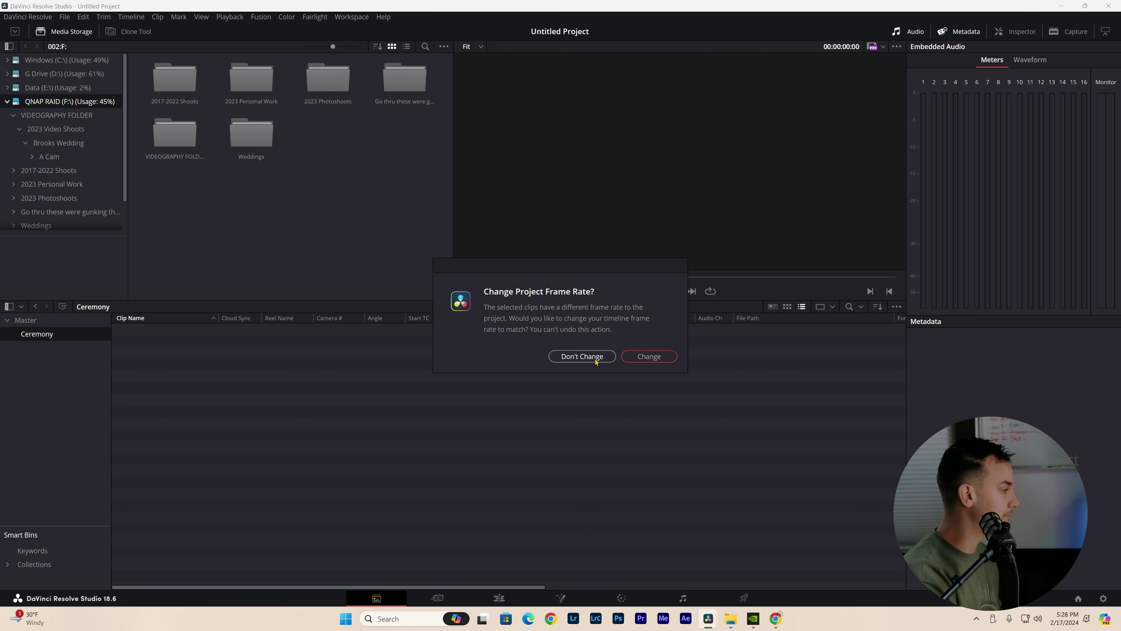
left_click(583, 356)
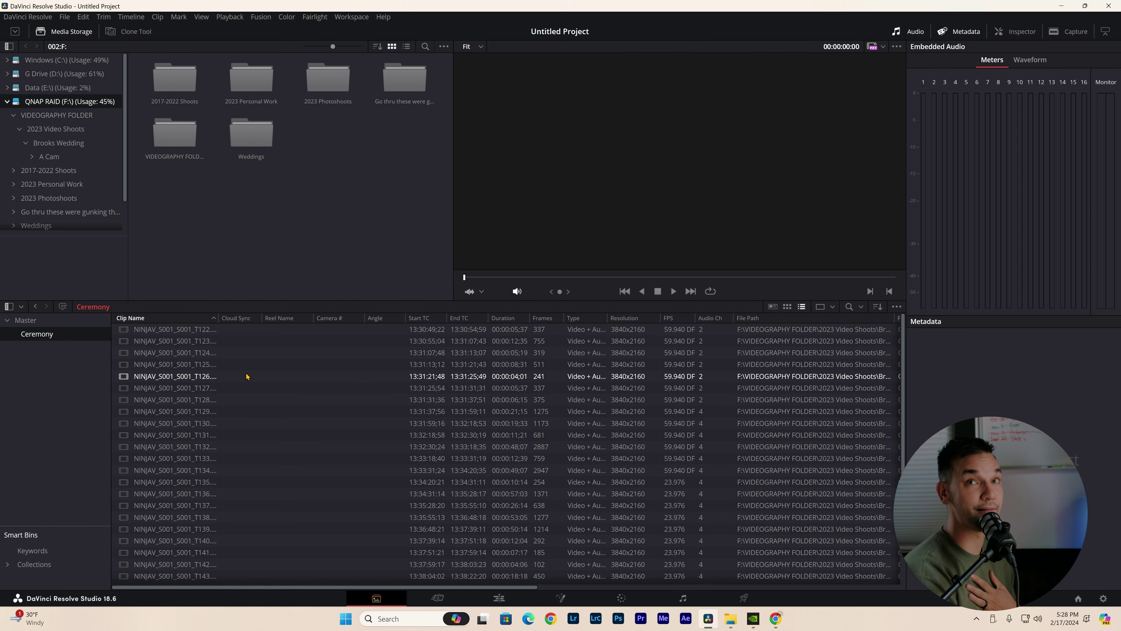
scroll(240, 378, "down", 2)
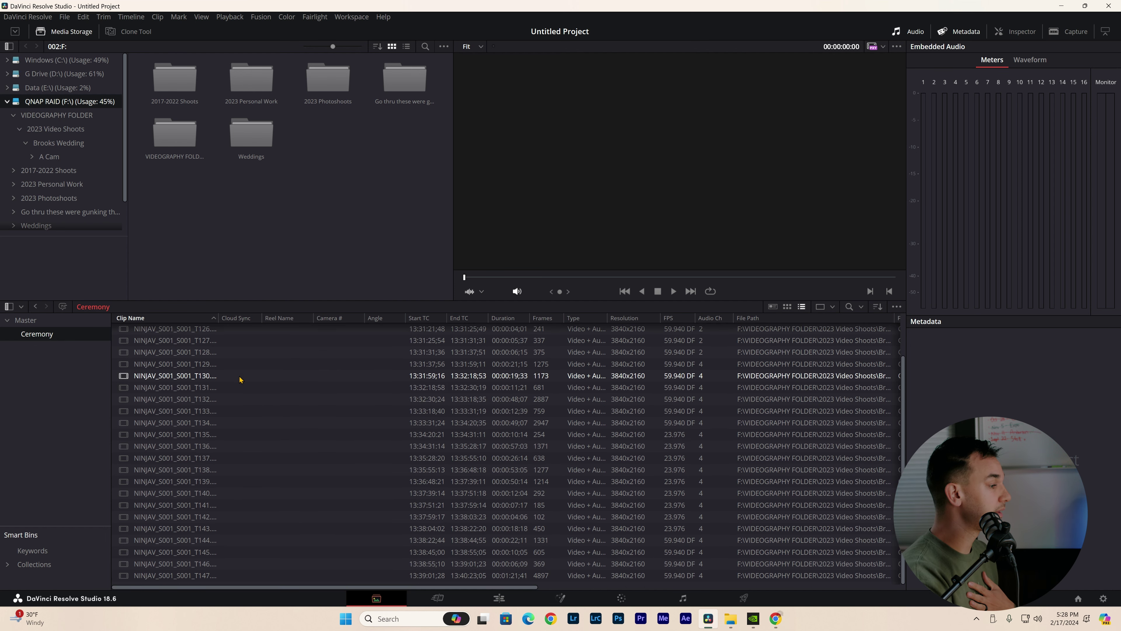
scroll(240, 384, "up", 2)
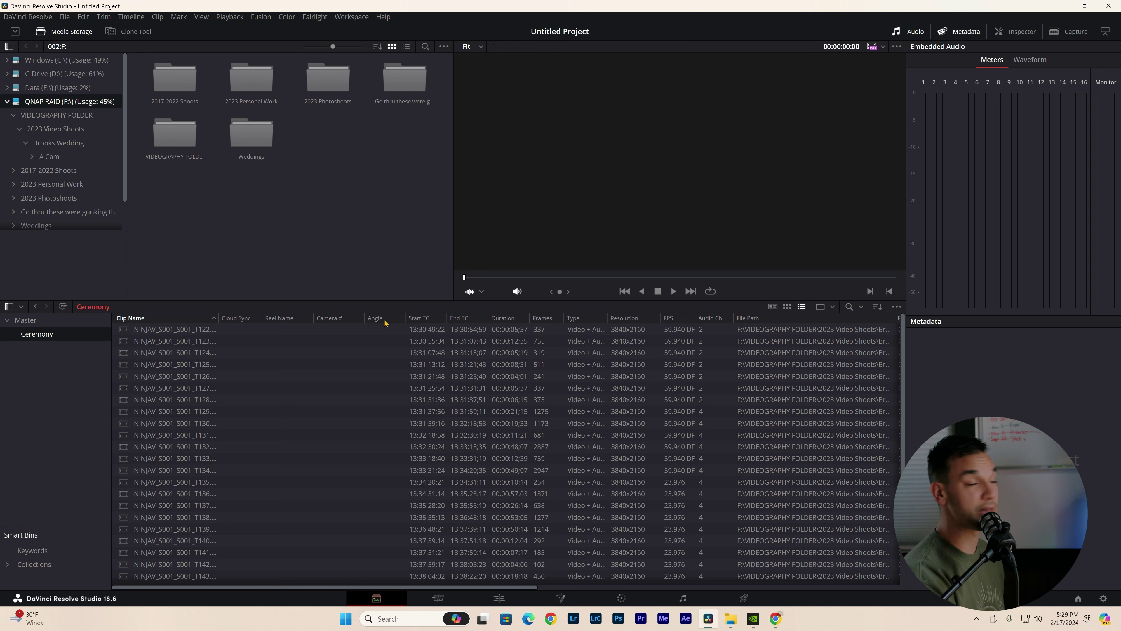
Step: Use the Ceremony list's column options to display the Camera # column
right_click(338, 320)
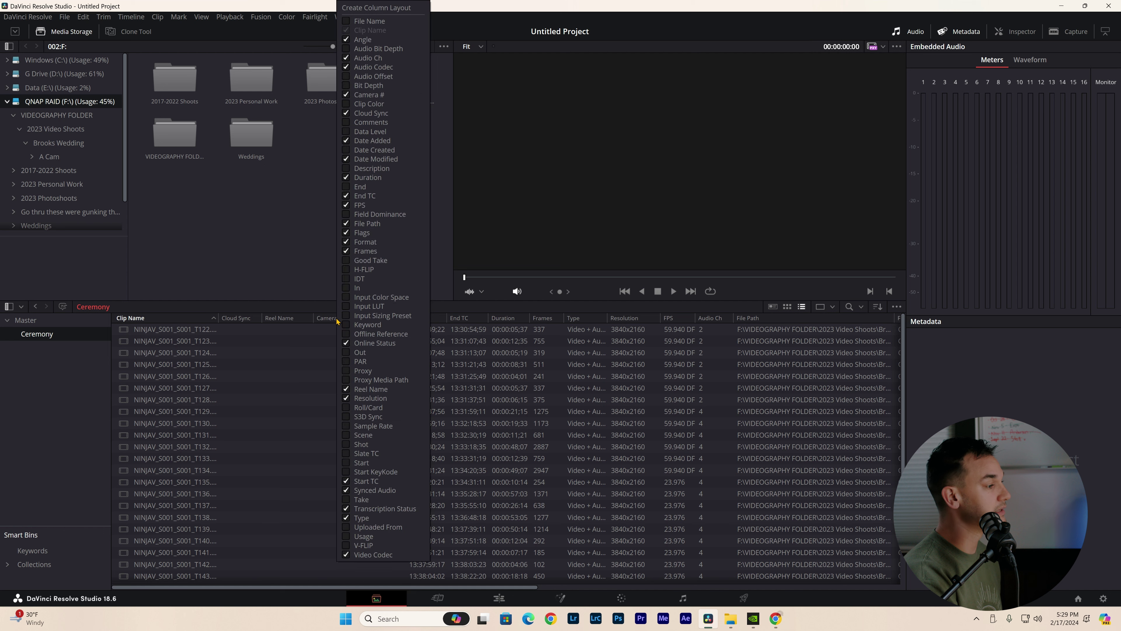
left_click(803, 305)
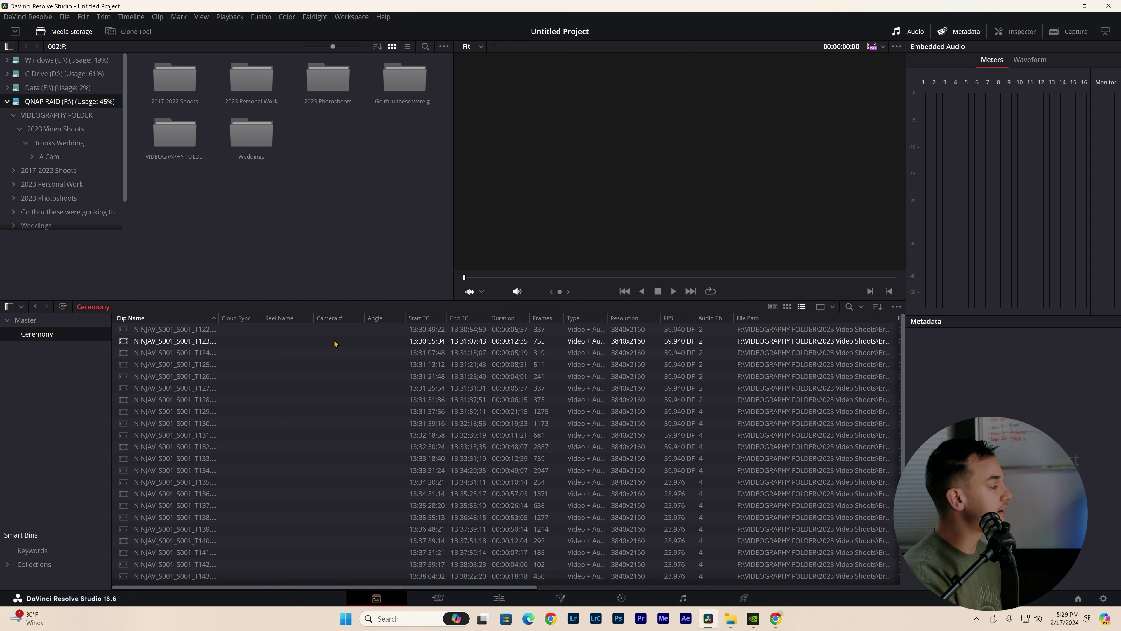
right_click(342, 319)
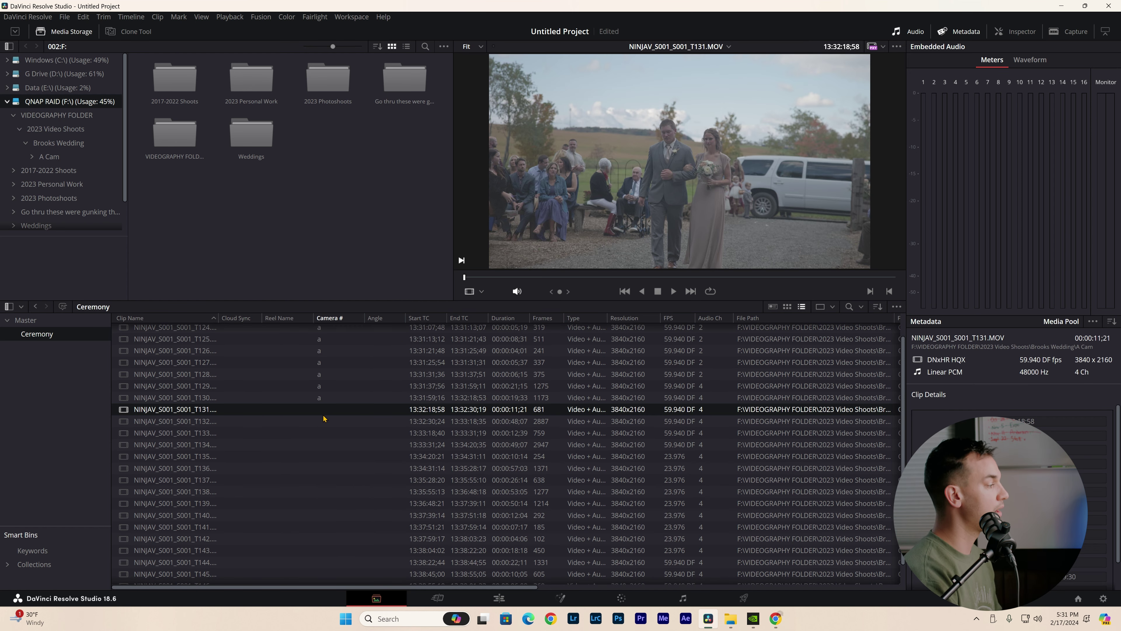
Step: Tag clips T131 and T132 with camera letter a in the Camera # column
double_click(321, 411)
type("a")
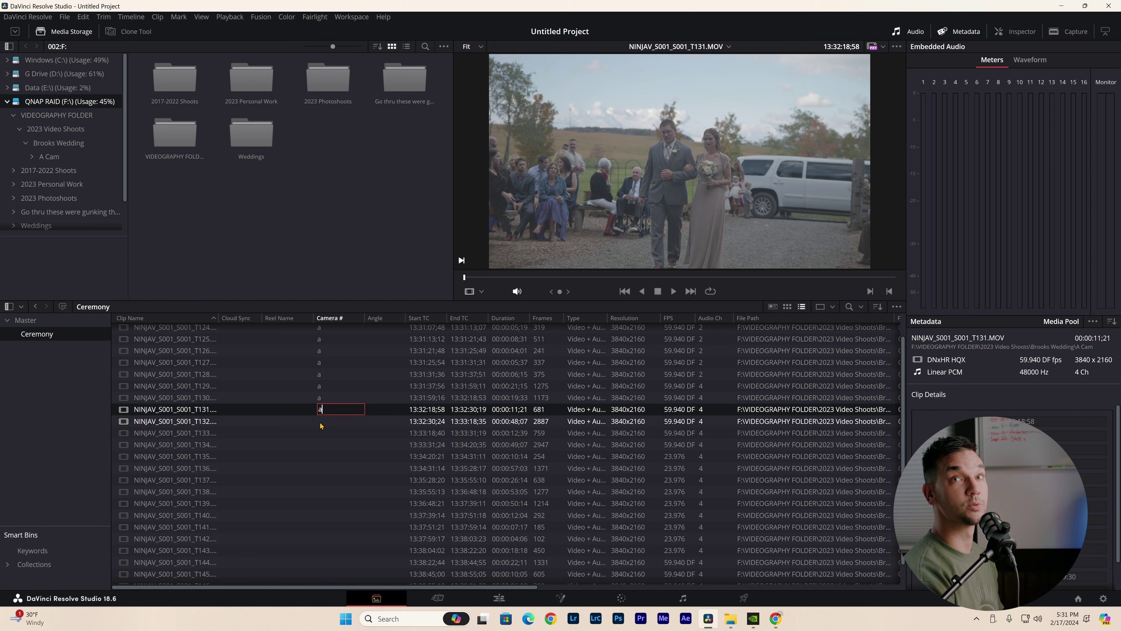
left_click(321, 424)
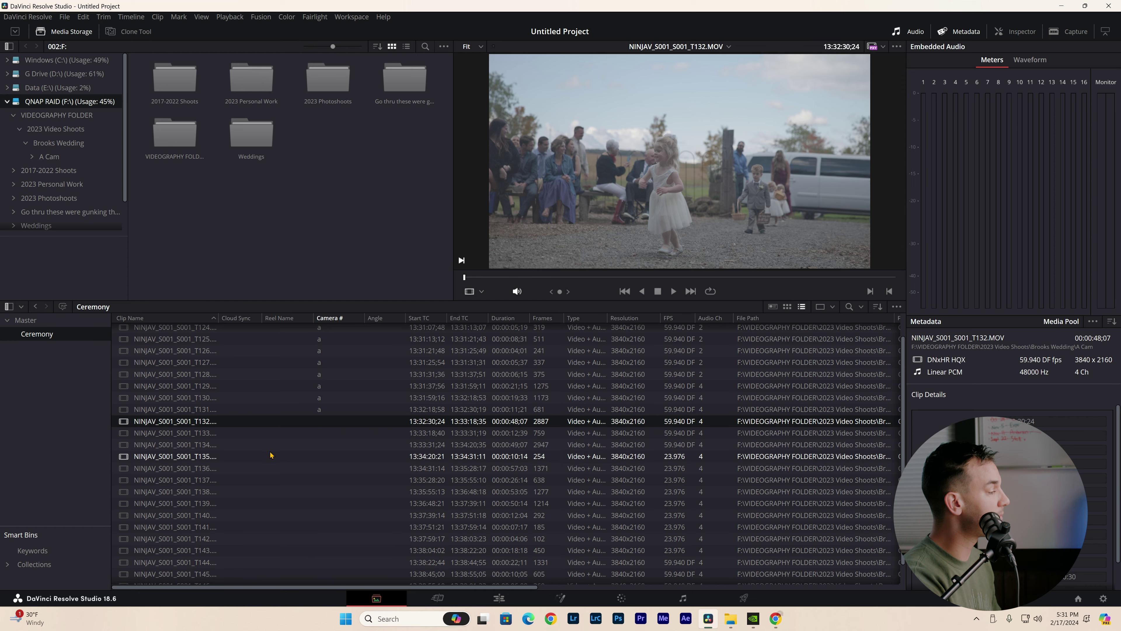
scroll(276, 450, "down", 1)
scroll(300, 459, "up", 2)
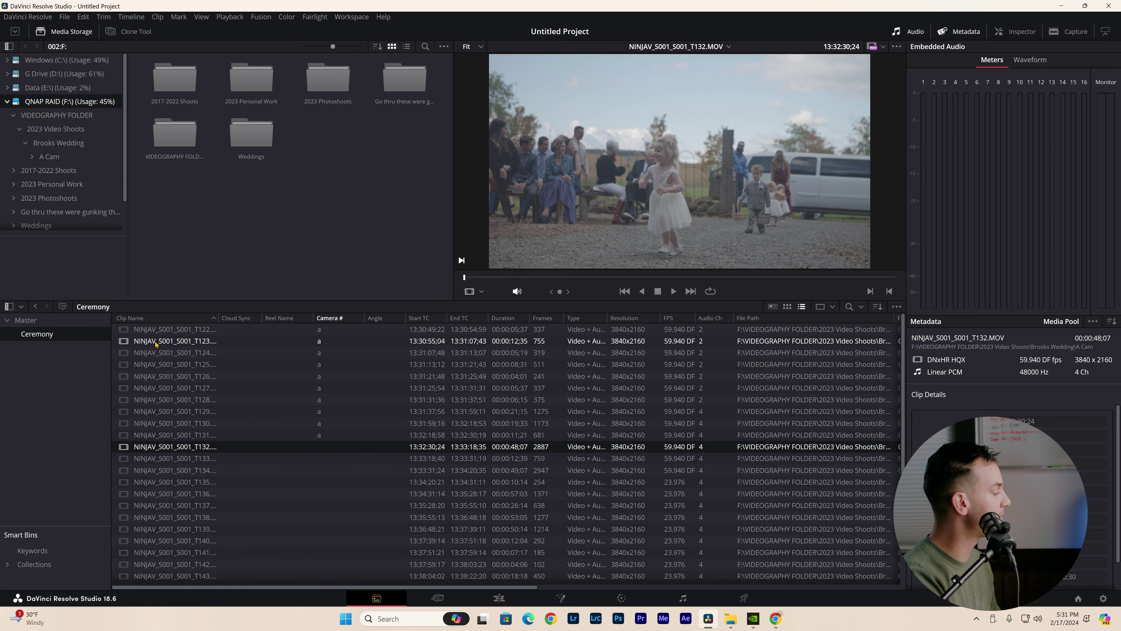
scroll(167, 424, "down", 2)
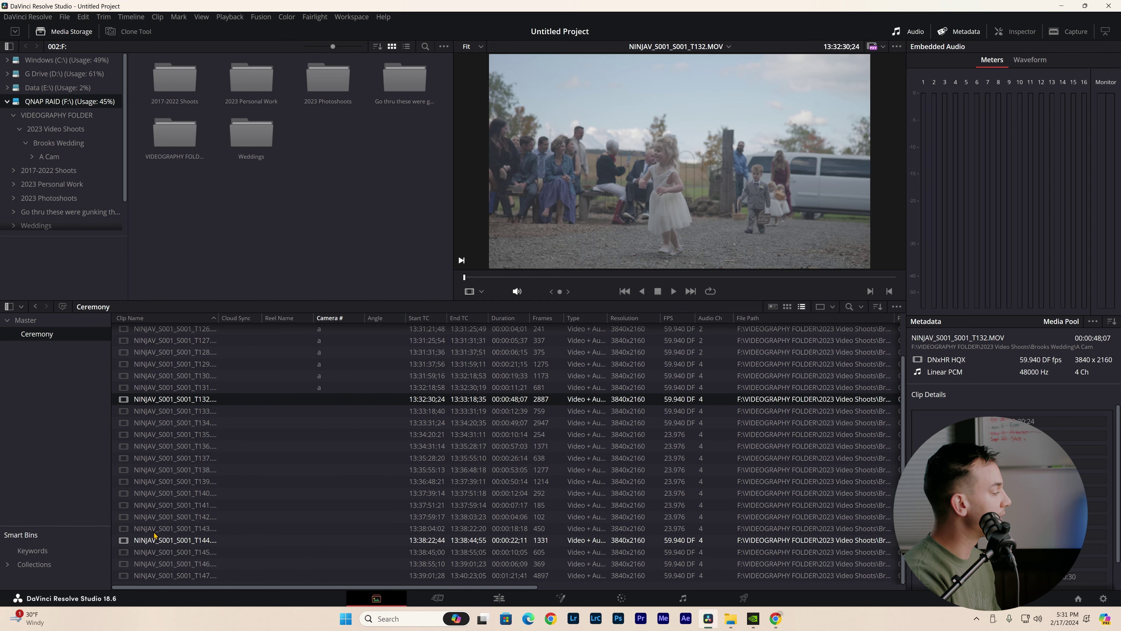
double_click(319, 400)
type("a")
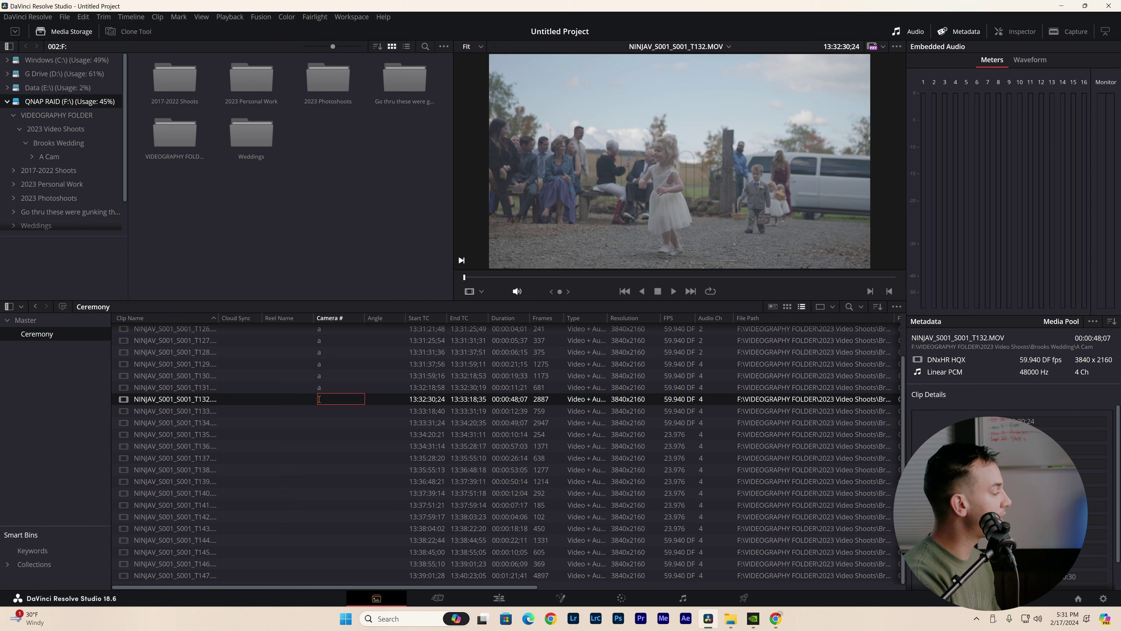
left_click(319, 415)
Step: Tag clips T133, T134 and T135 with camera a
double_click(319, 411)
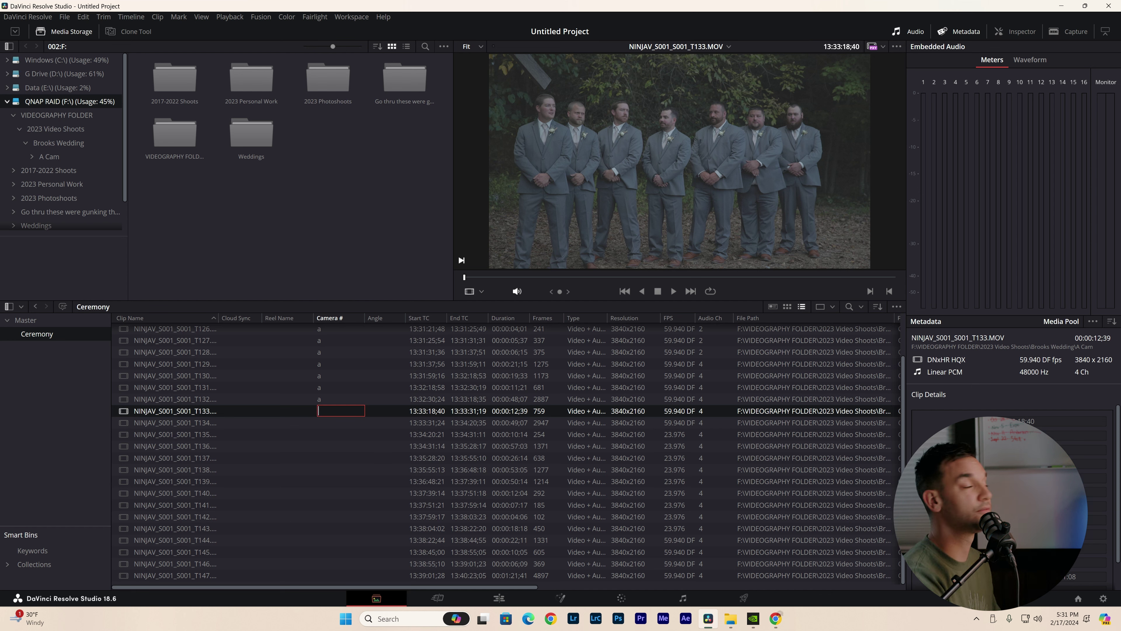
key("Escape")
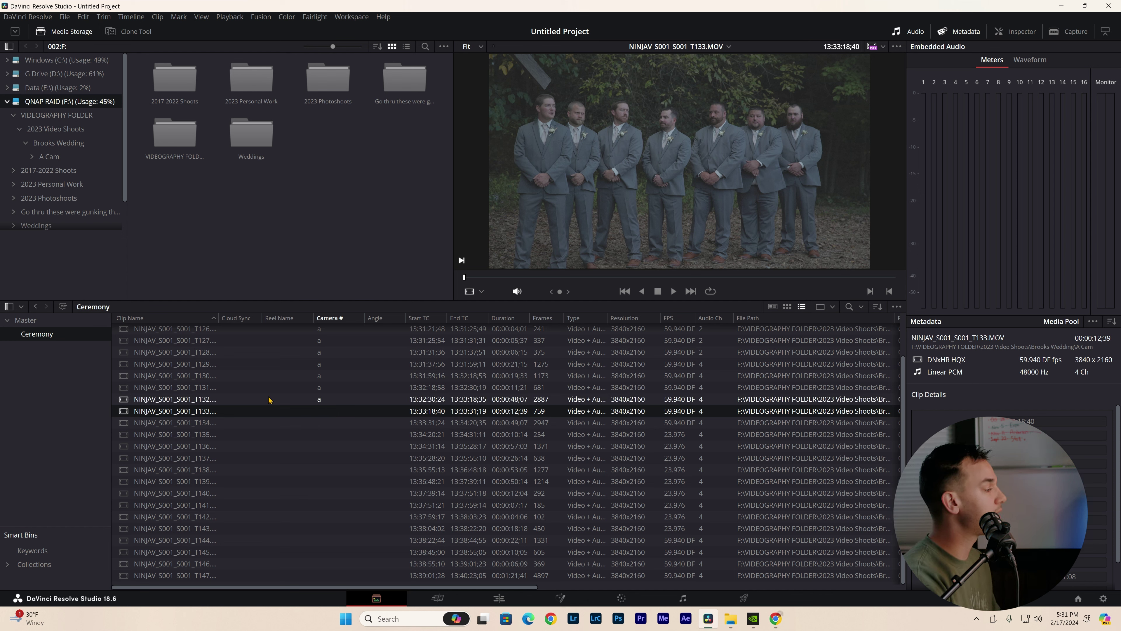
double_click(319, 411)
type("a")
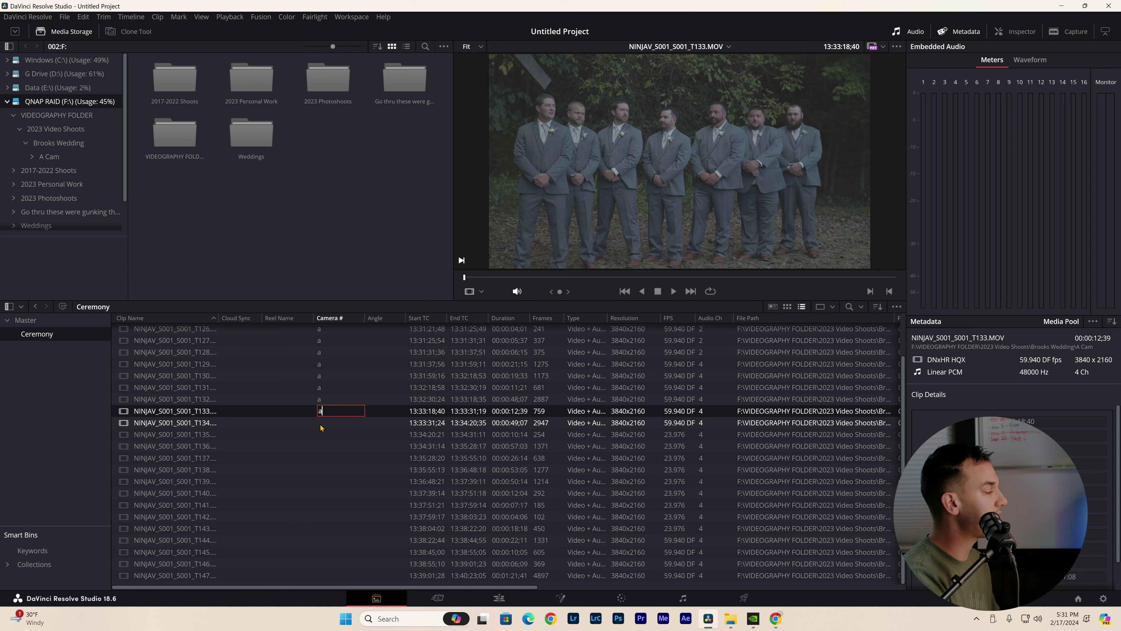
left_click(320, 424)
double_click(320, 424)
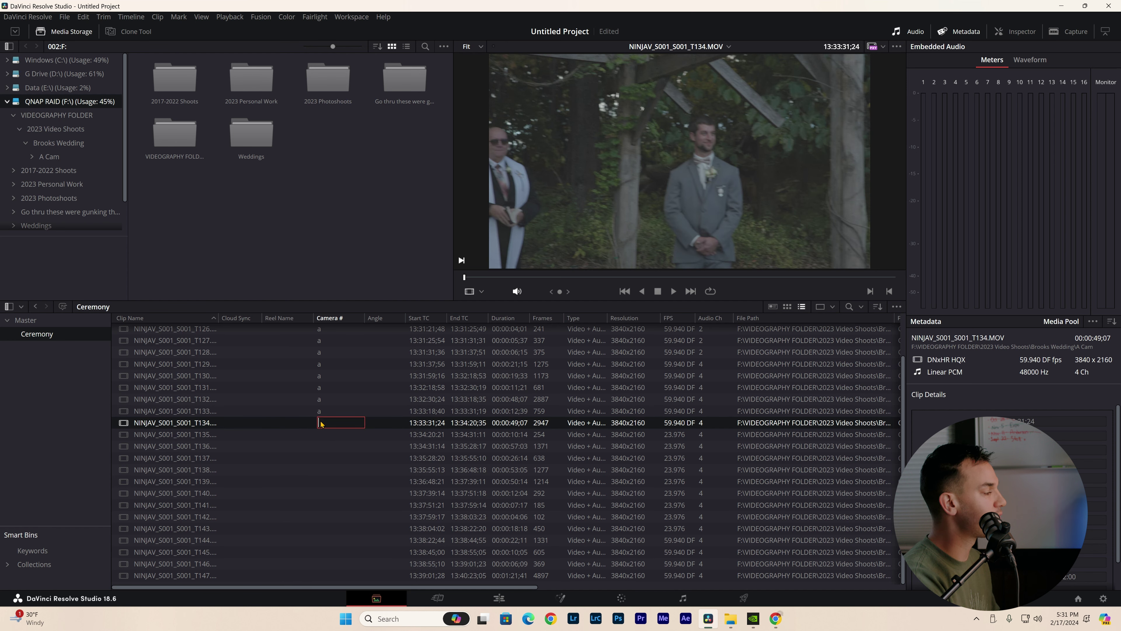
type("a")
left_click(321, 436)
double_click(321, 436)
type("a")
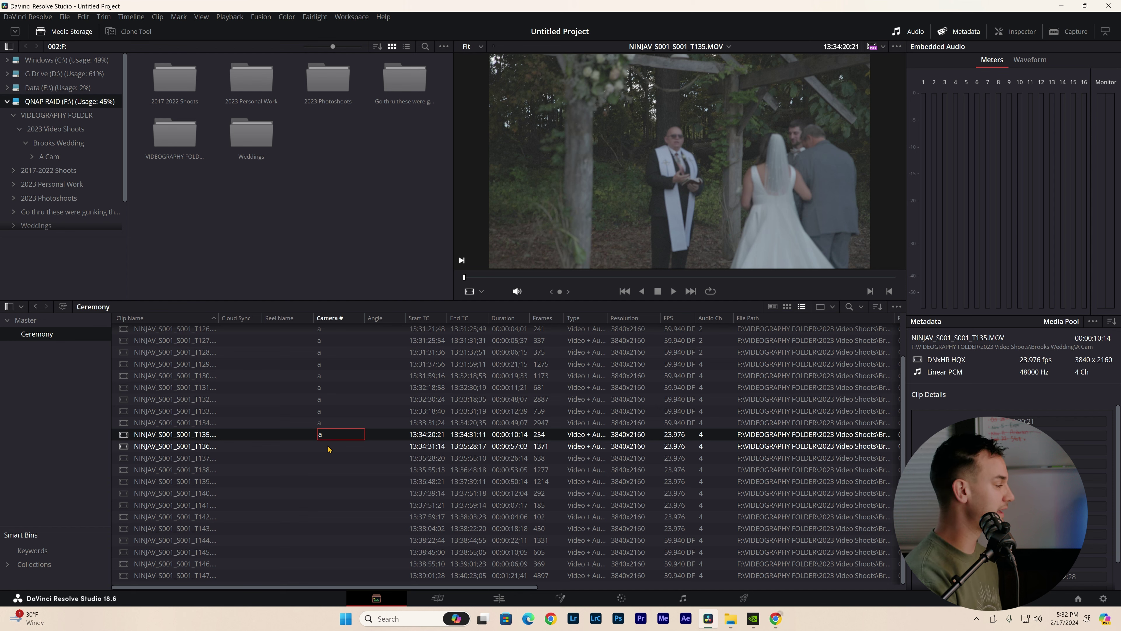
Step: Tag clips T136 through T141 with camera a, then start T142's entry
double_click(320, 447)
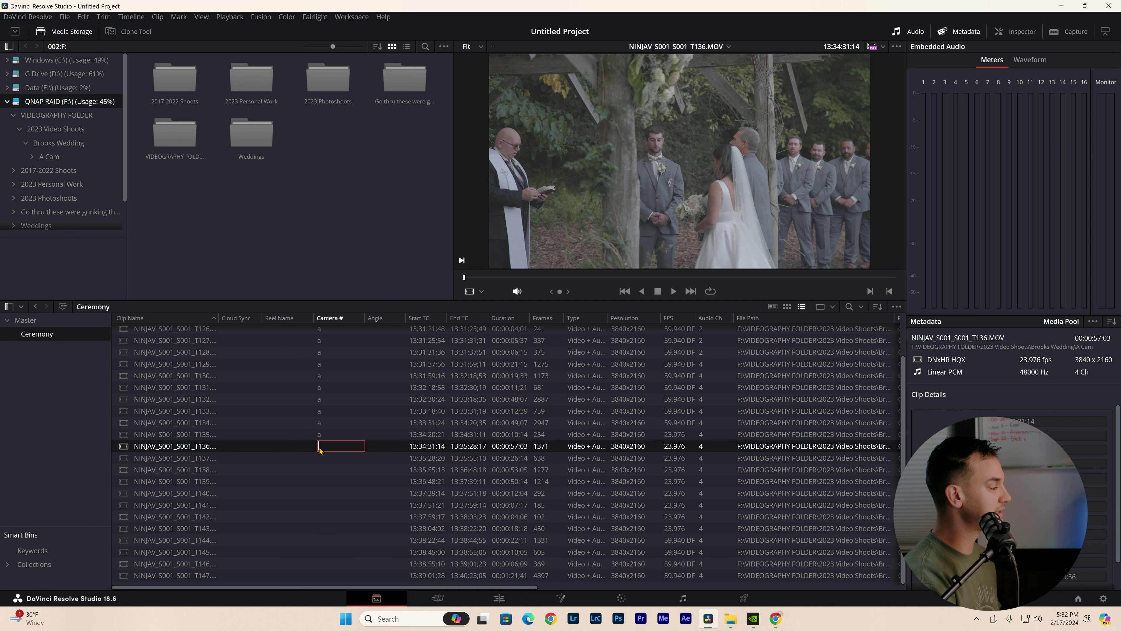
type("a")
double_click(321, 458)
type("a")
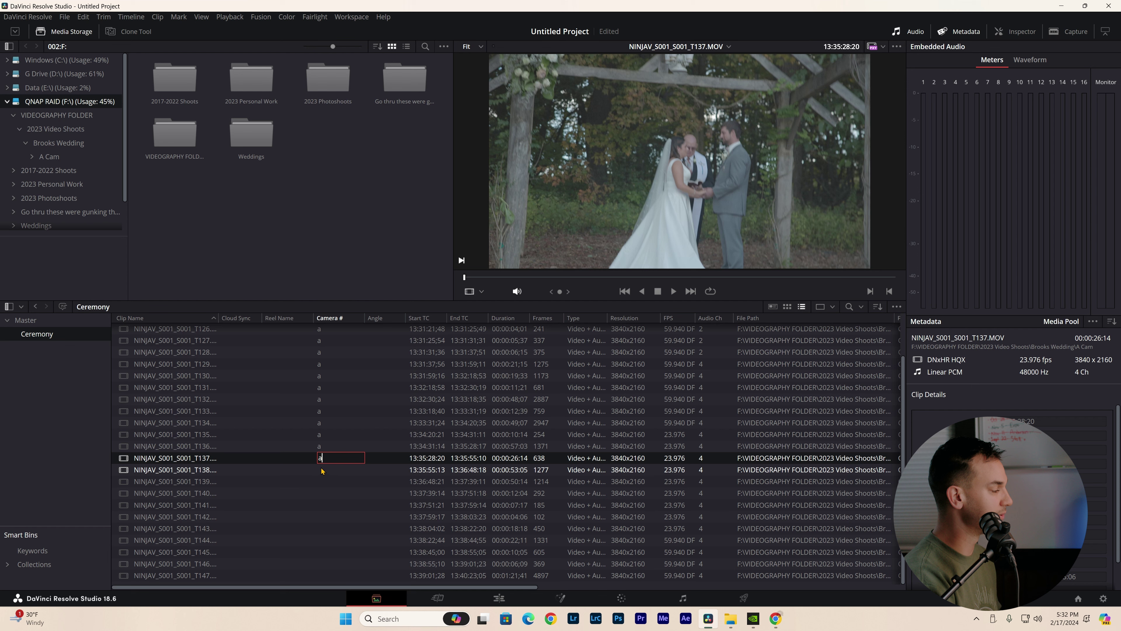
double_click(321, 470)
type("a")
double_click(319, 482)
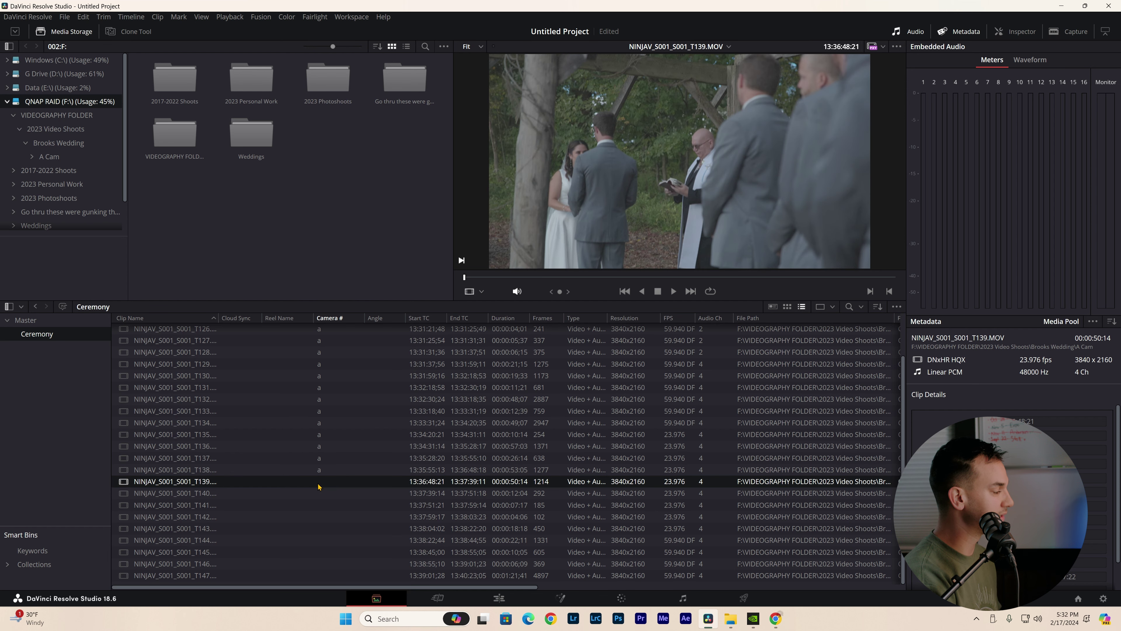
type("a")
double_click(319, 493)
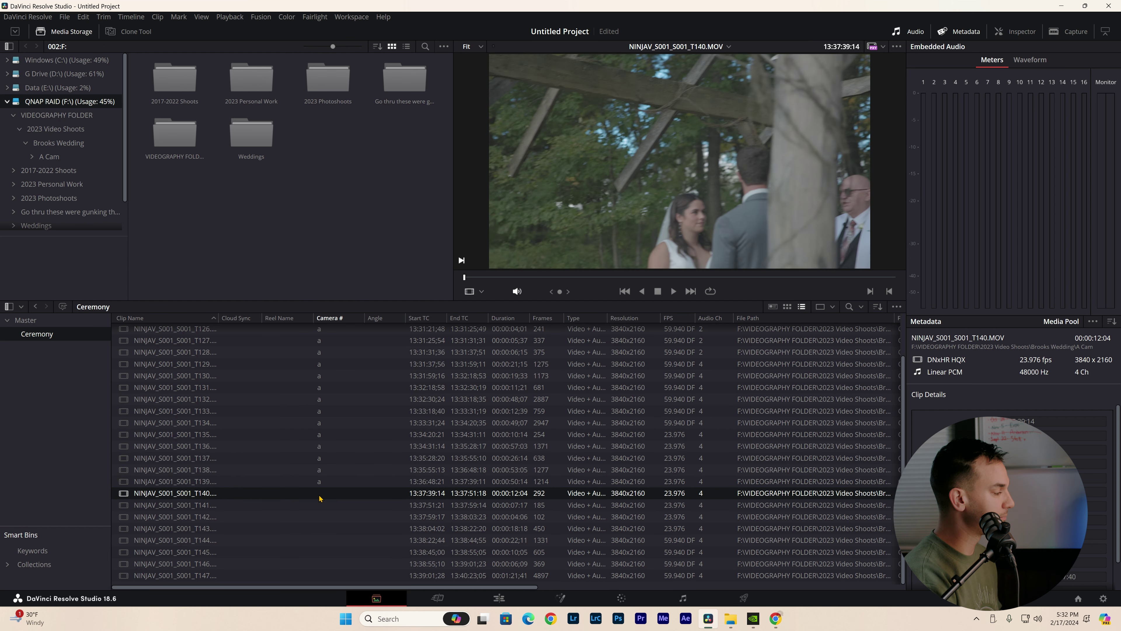
type("a")
double_click(319, 504)
type("a")
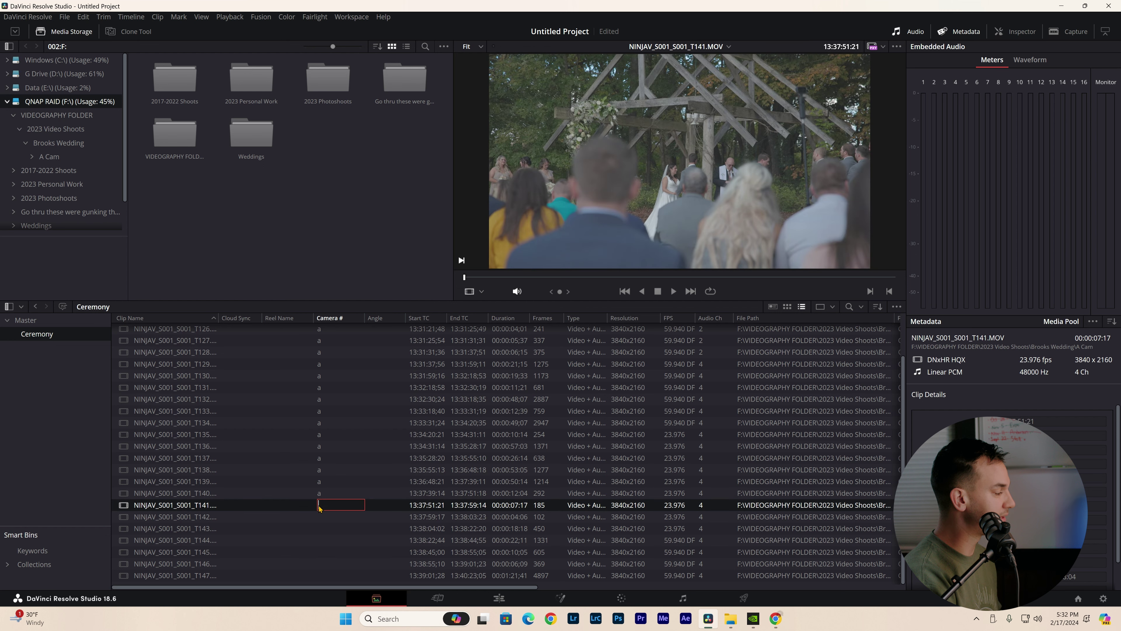
left_click(319, 516)
double_click(318, 517)
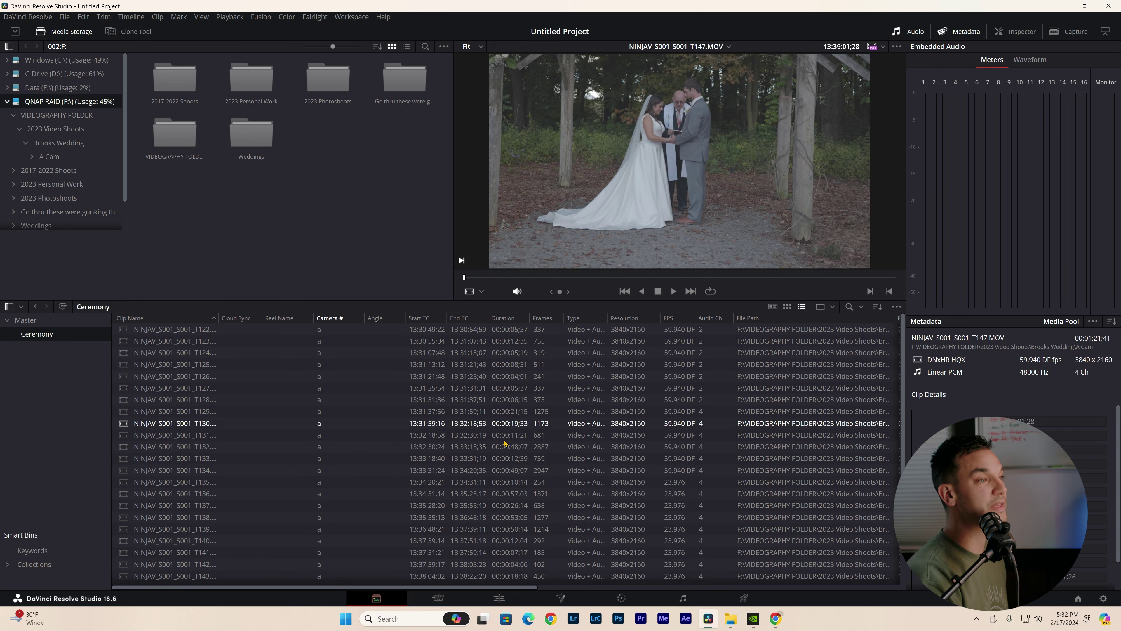
Step: Import NINJA2_S001_S001_T004.MOV into the Ceremony bin and set its Camera # to b
scroll(508, 450, "down", 2)
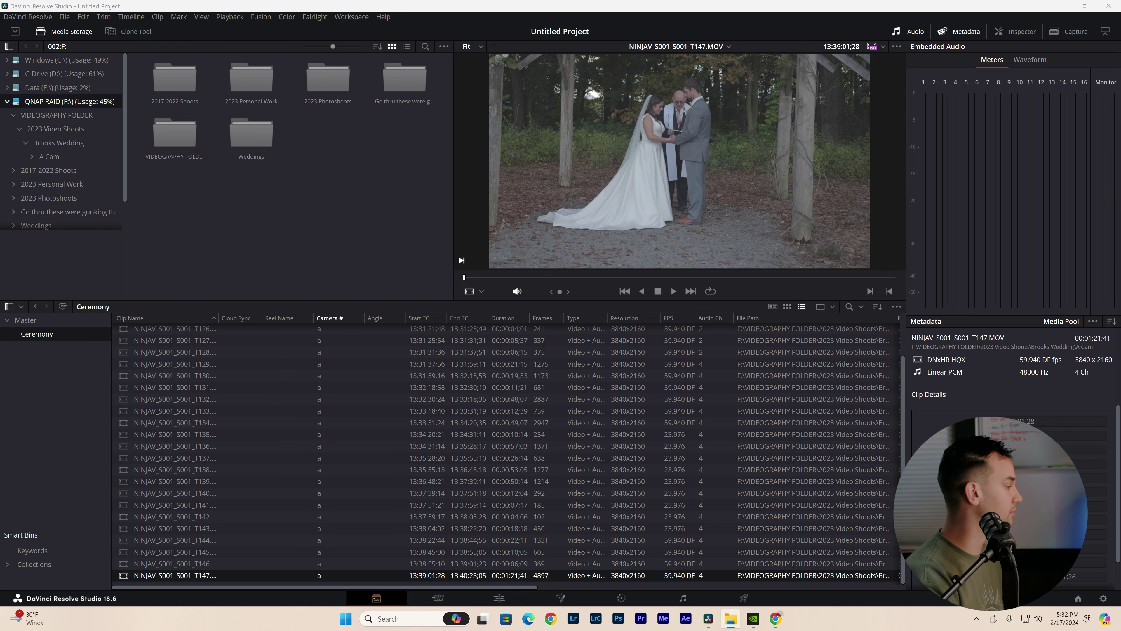
left_click_drag(1120, 410, 312, 508)
scroll(323, 439, "up", 2)
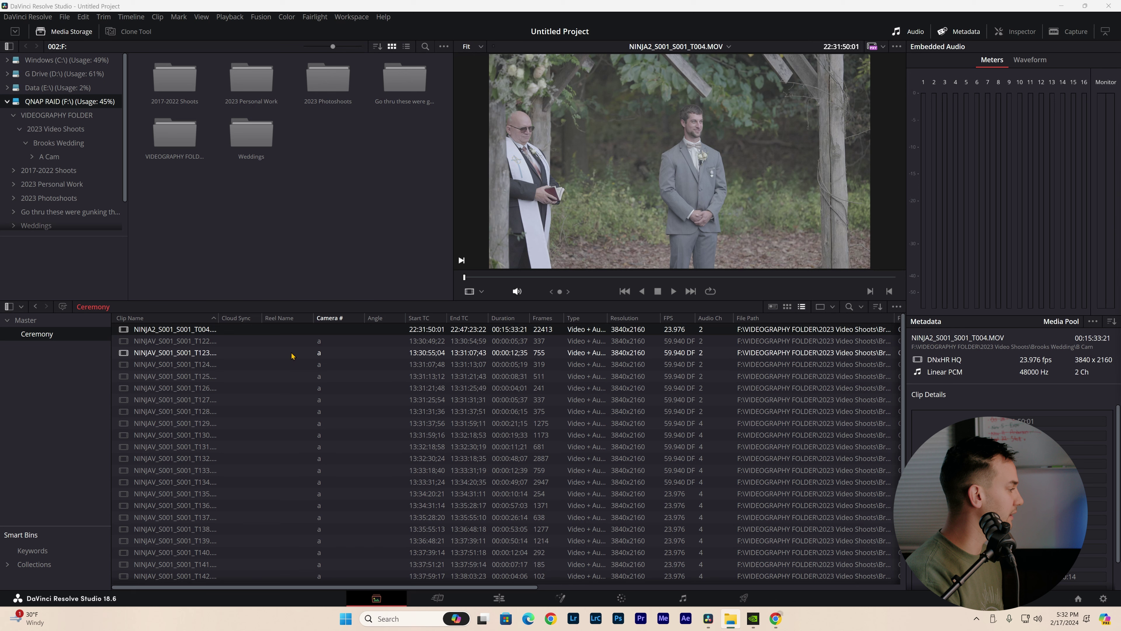
double_click(324, 329)
type("b")
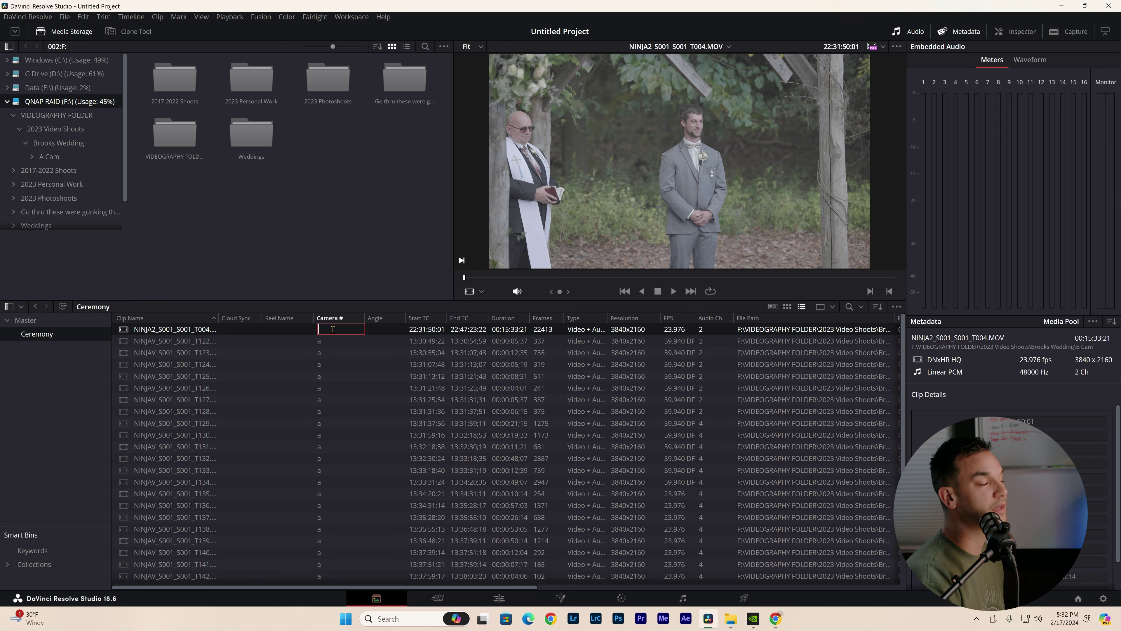
key("alt+Tab")
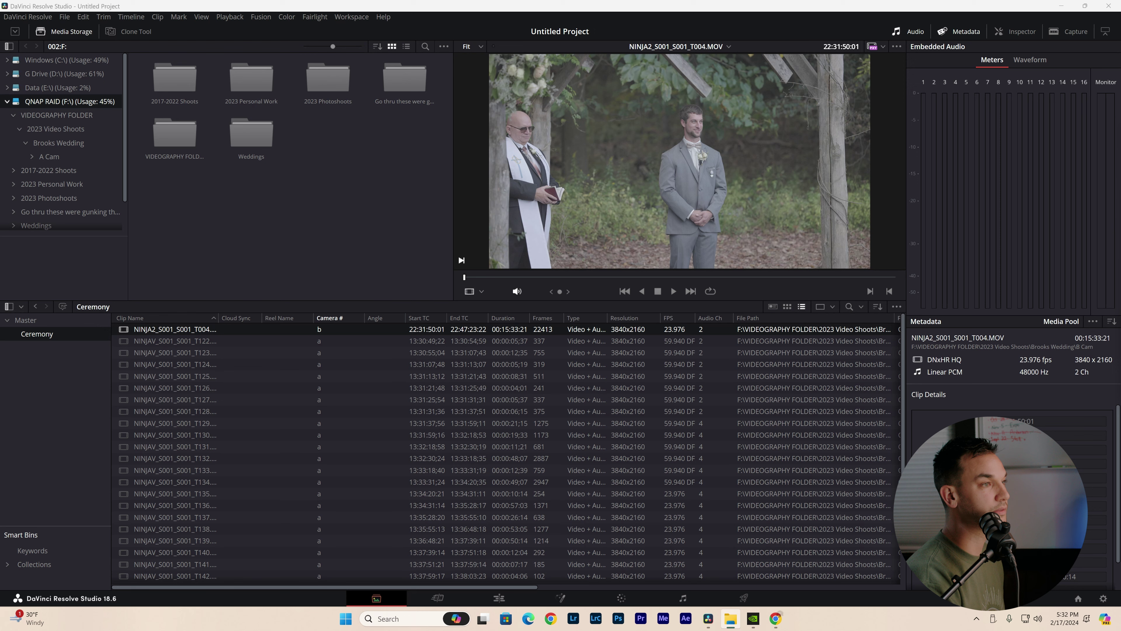
Step: Add GX010320.MP4 tagged camera c, plus ceremony x8 recorder.wav and the groom mic WAVs
left_click_drag(478, 364, 283, 350)
left_click(320, 330)
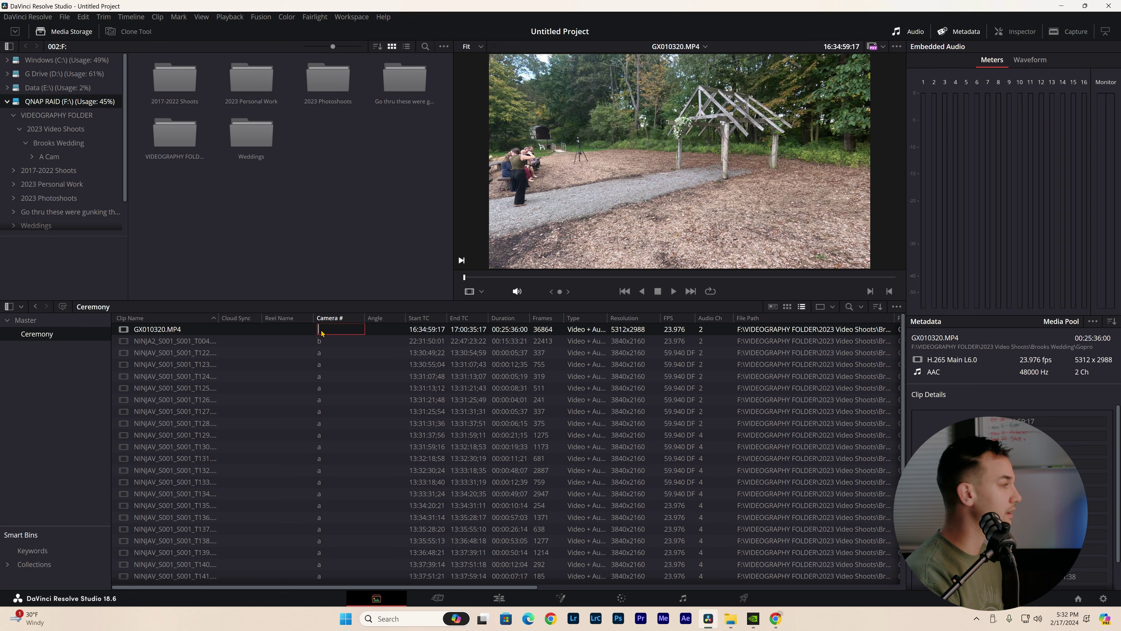
type("c")
key("Return")
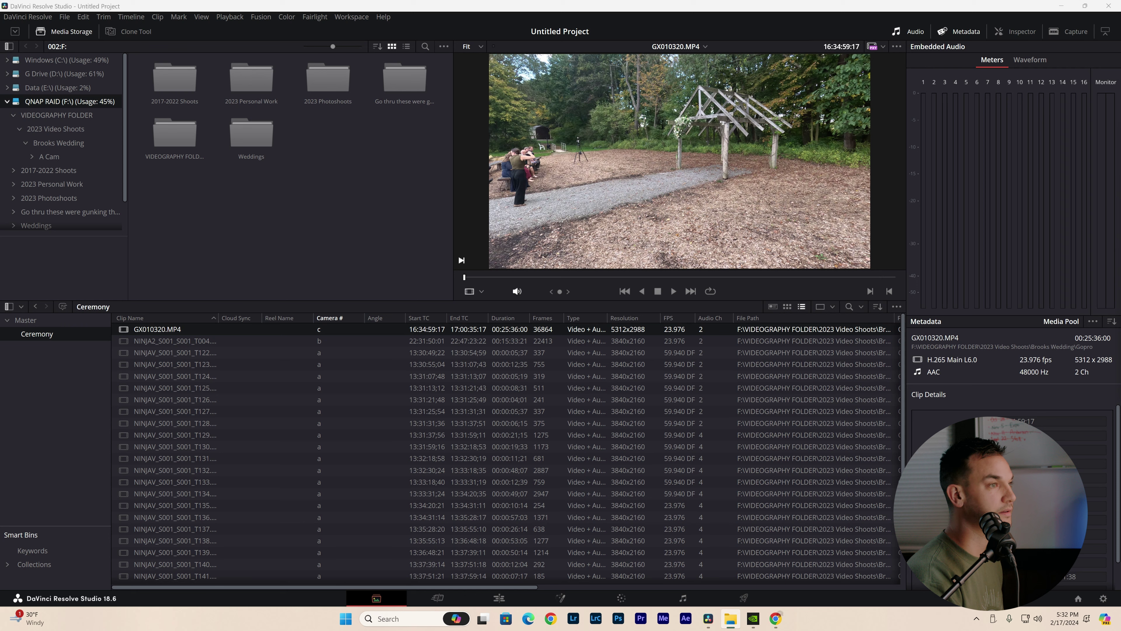
left_click_drag(527, 400, 349, 380)
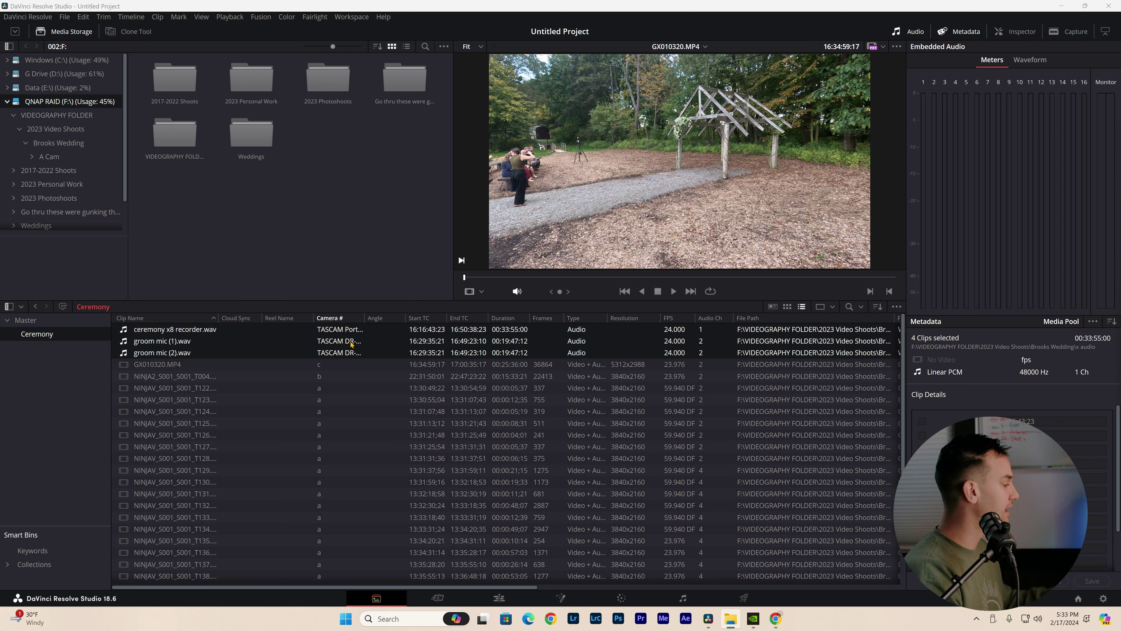
Step: Select all 32 clips in the Ceremony bin
left_click(308, 367, "ctrl")
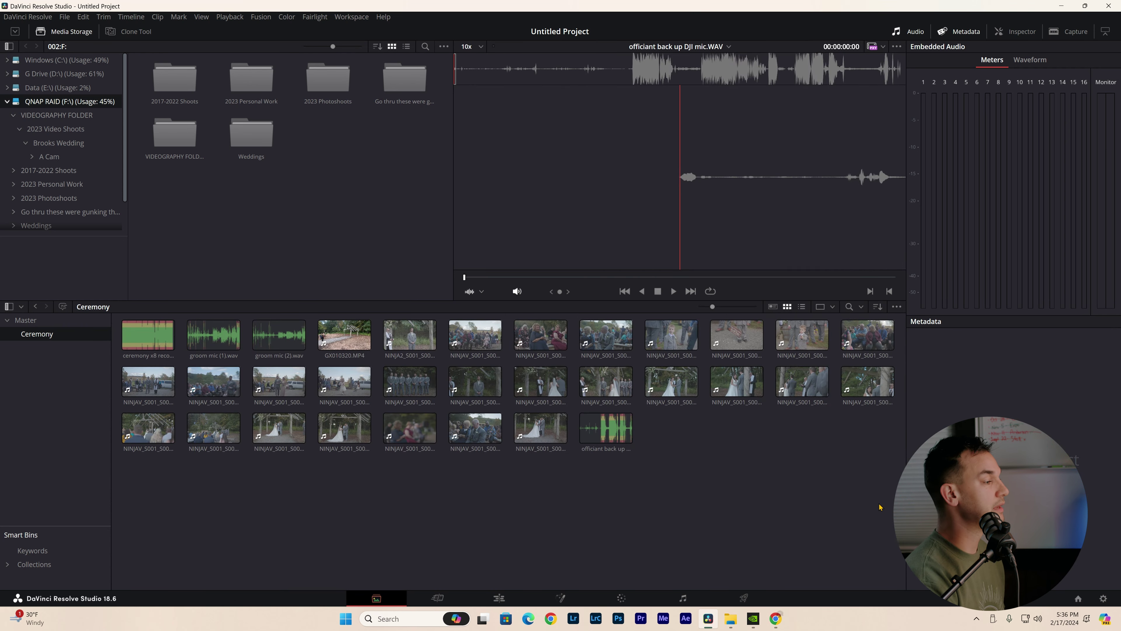
left_click_drag(880, 507, 668, 399)
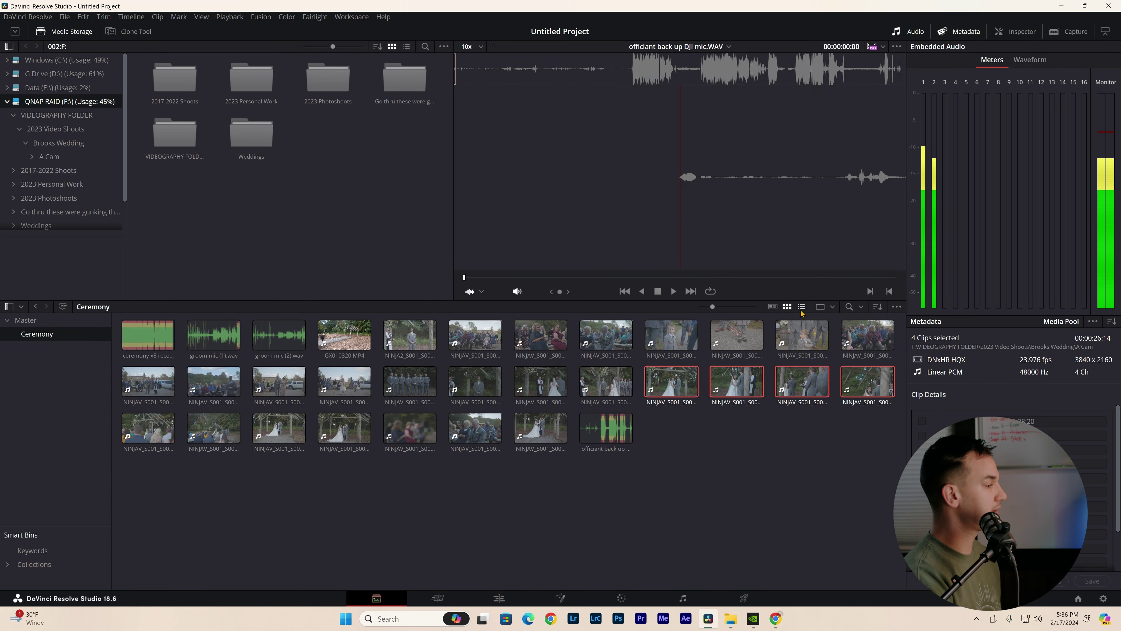
left_click(801, 308)
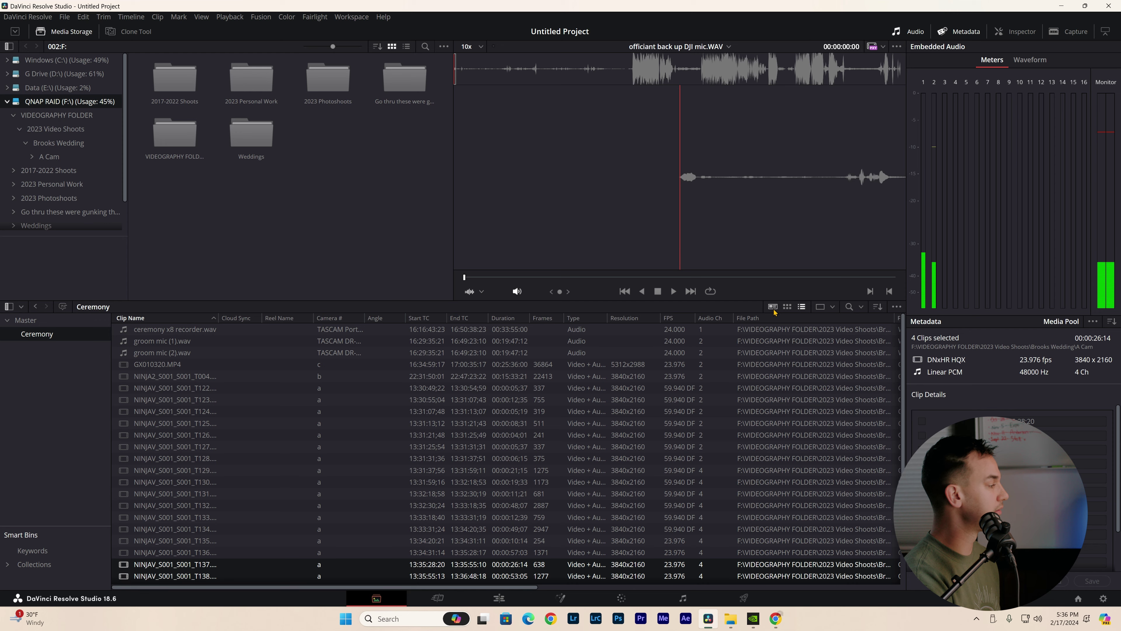
left_click(773, 307)
left_click(787, 307)
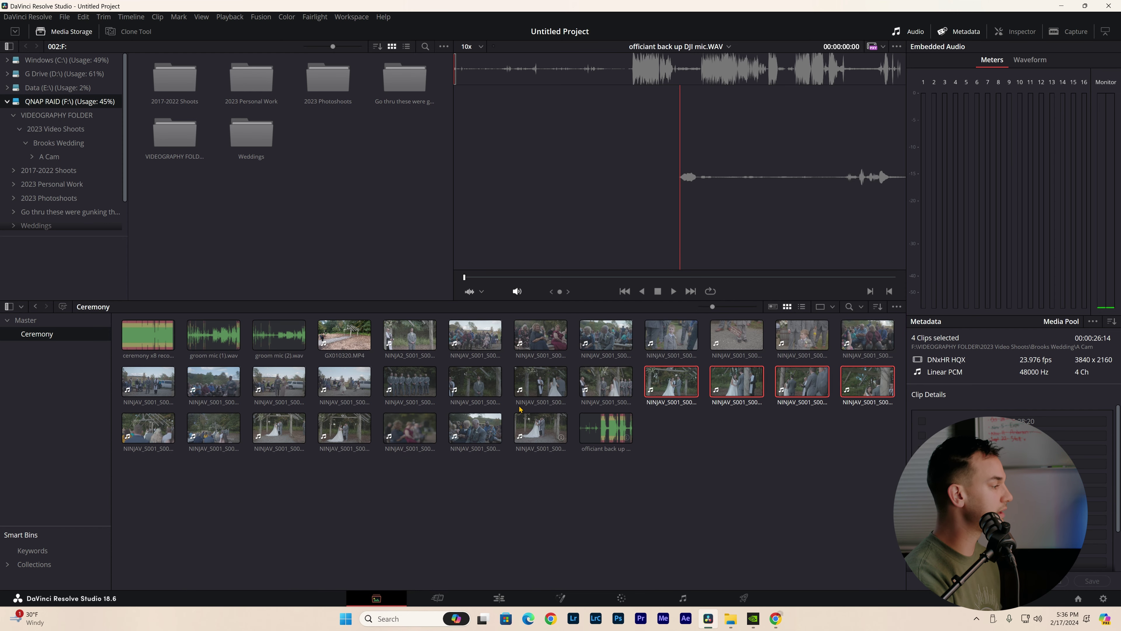
left_click(539, 383)
key("ctrl+a")
Step: Start a new multicam clip from the selection and name it ceremony
right_click(571, 406)
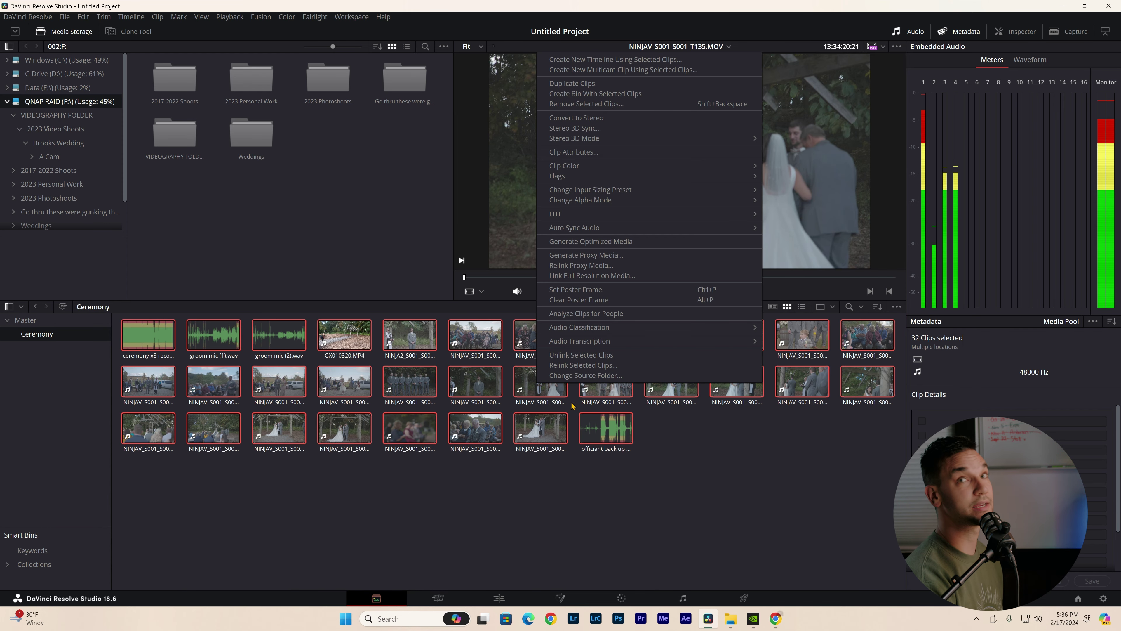
left_click(622, 71)
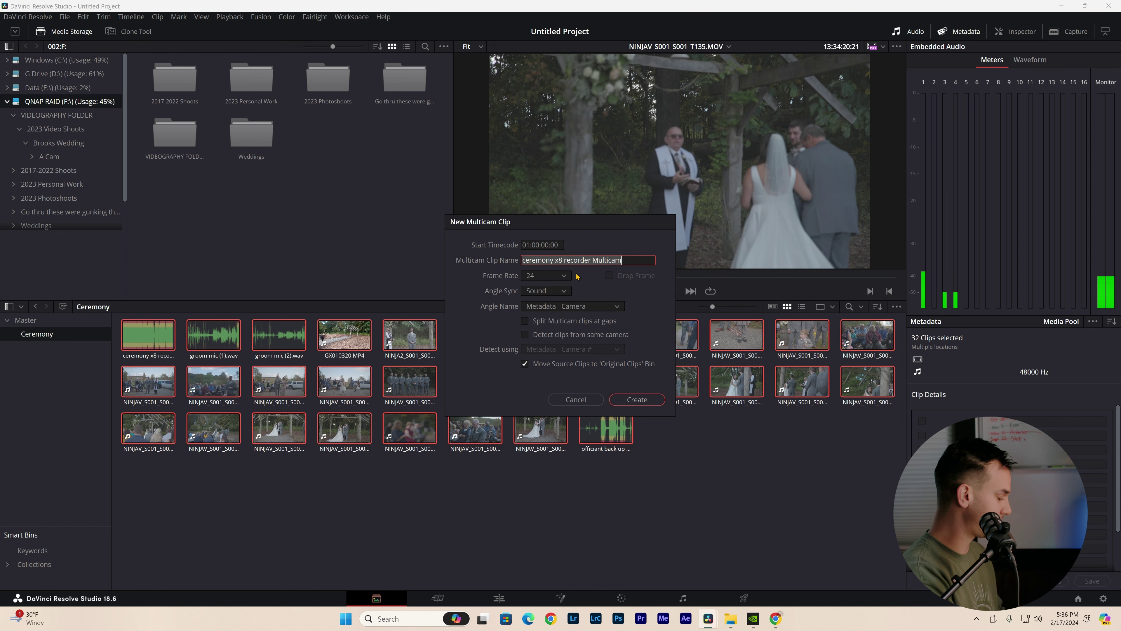
triple_click(553, 260)
type("ceremony")
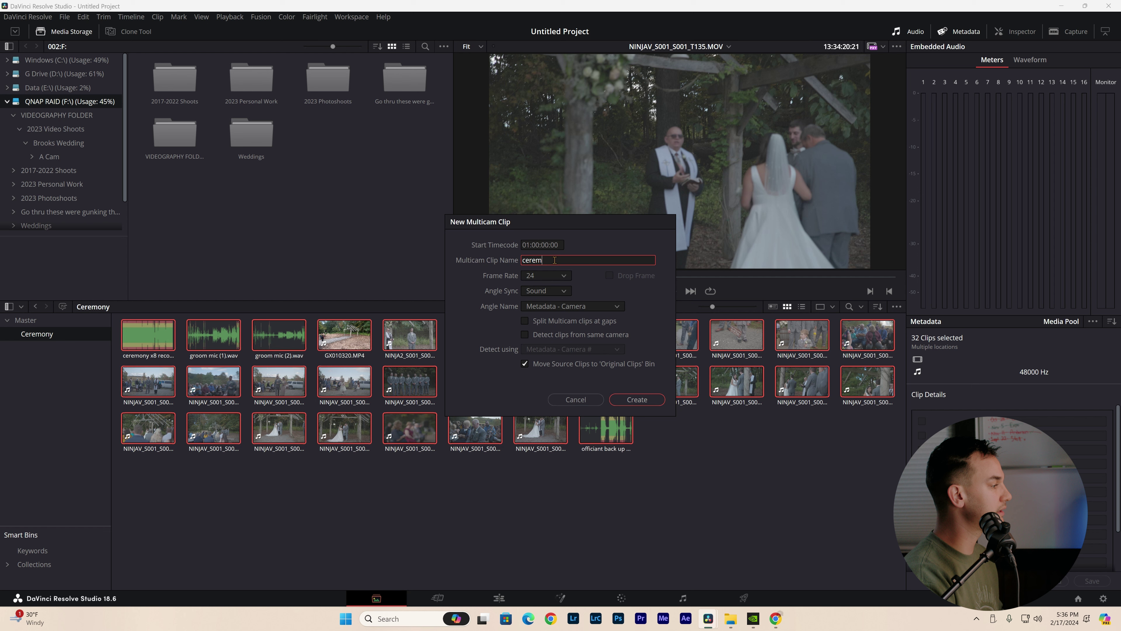
Step: Sync angles by Sound, group them by Metadata - Camera with same-camera detection, and create it
left_click(550, 293)
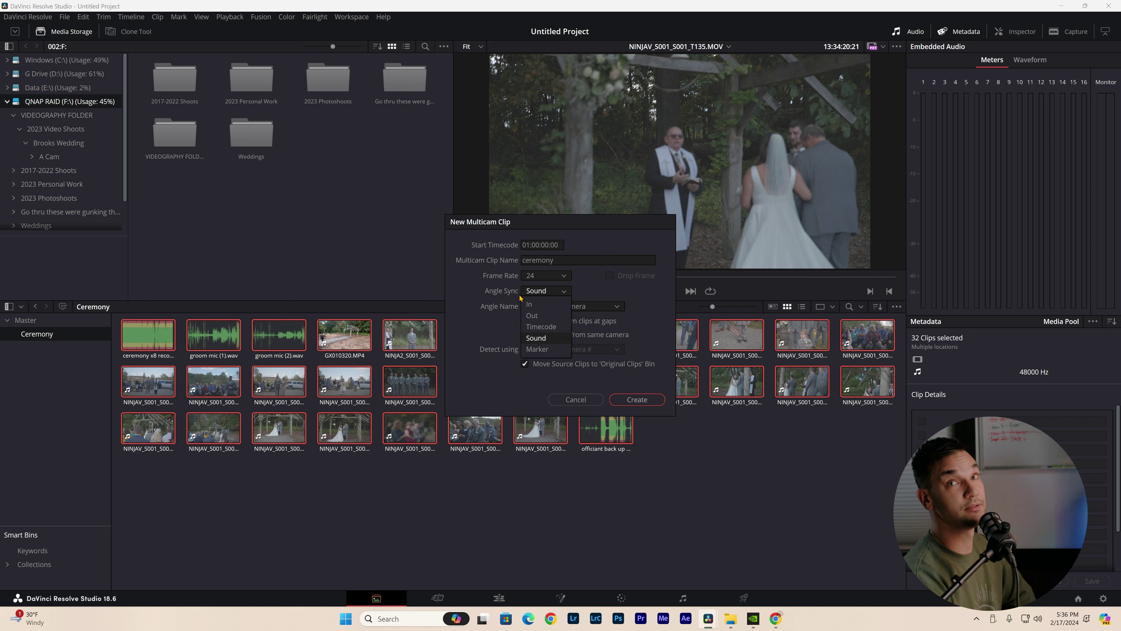
left_click(543, 337)
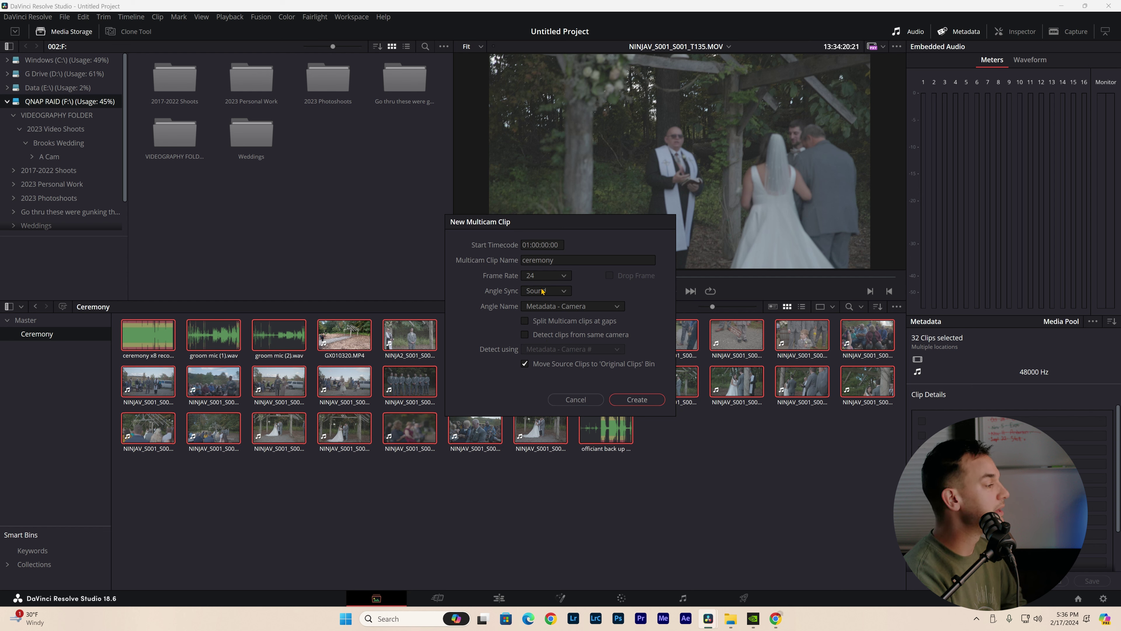
left_click(553, 305)
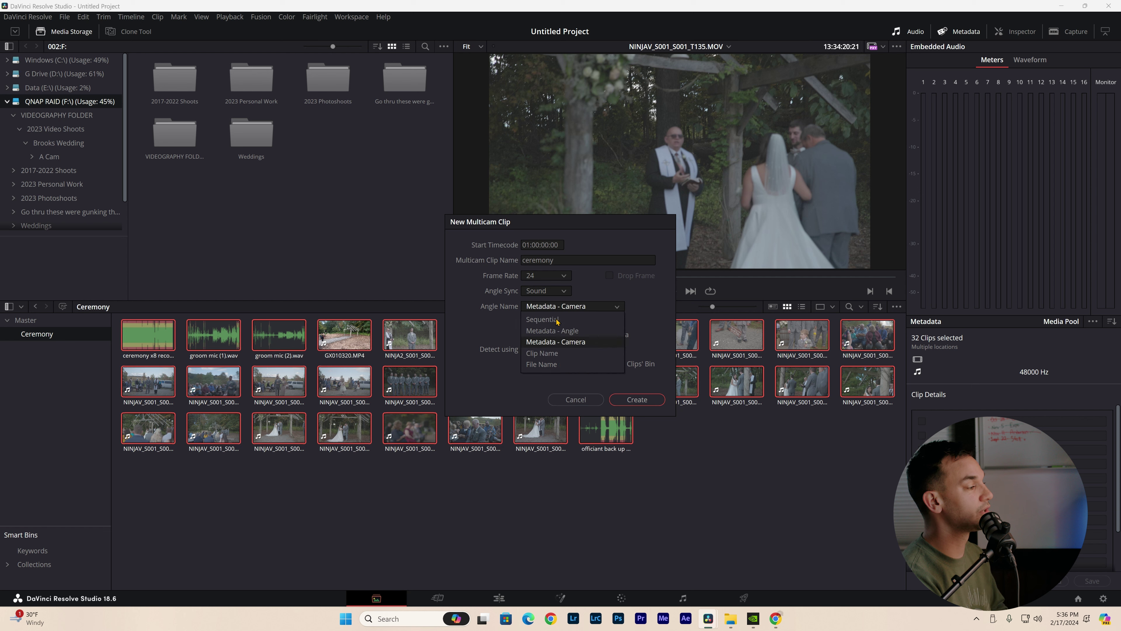
left_click(578, 344)
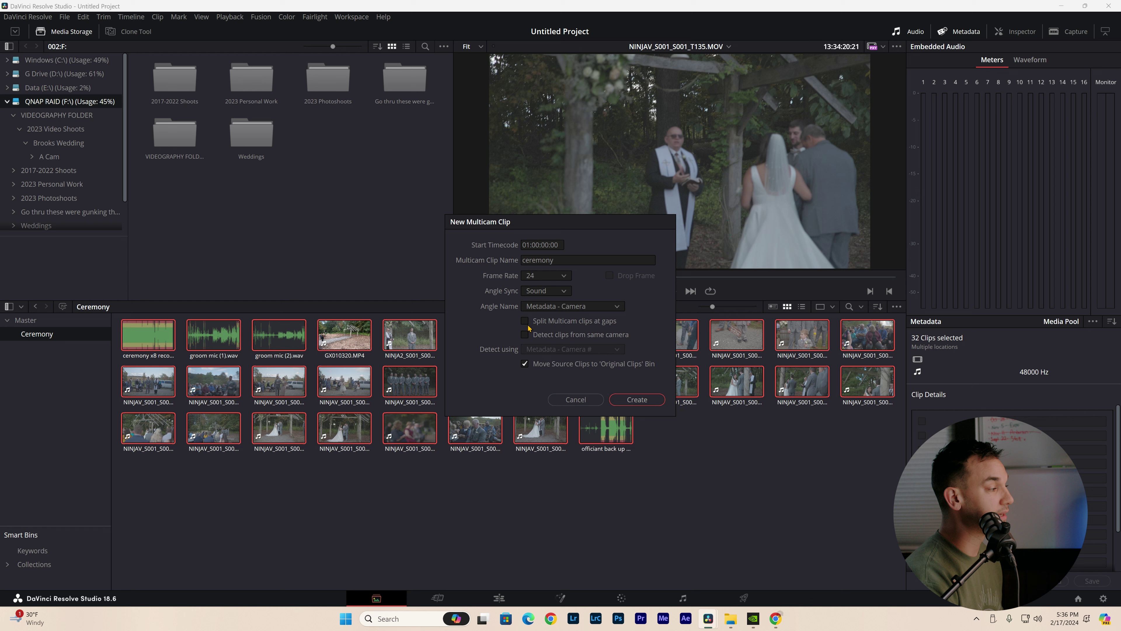
left_click(525, 334)
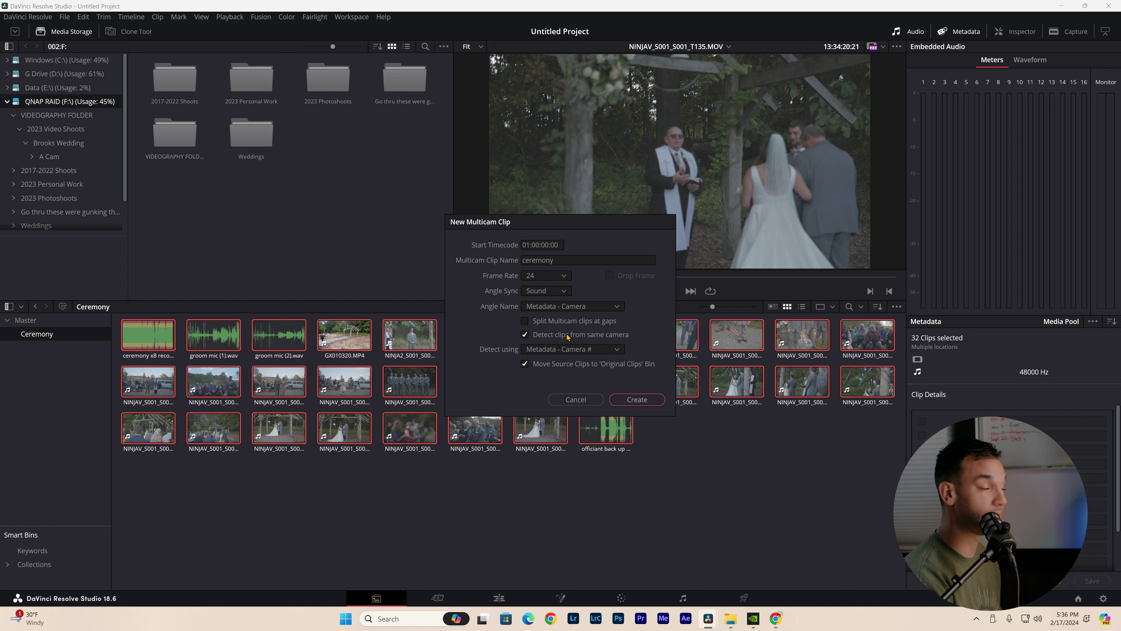
left_click(564, 350)
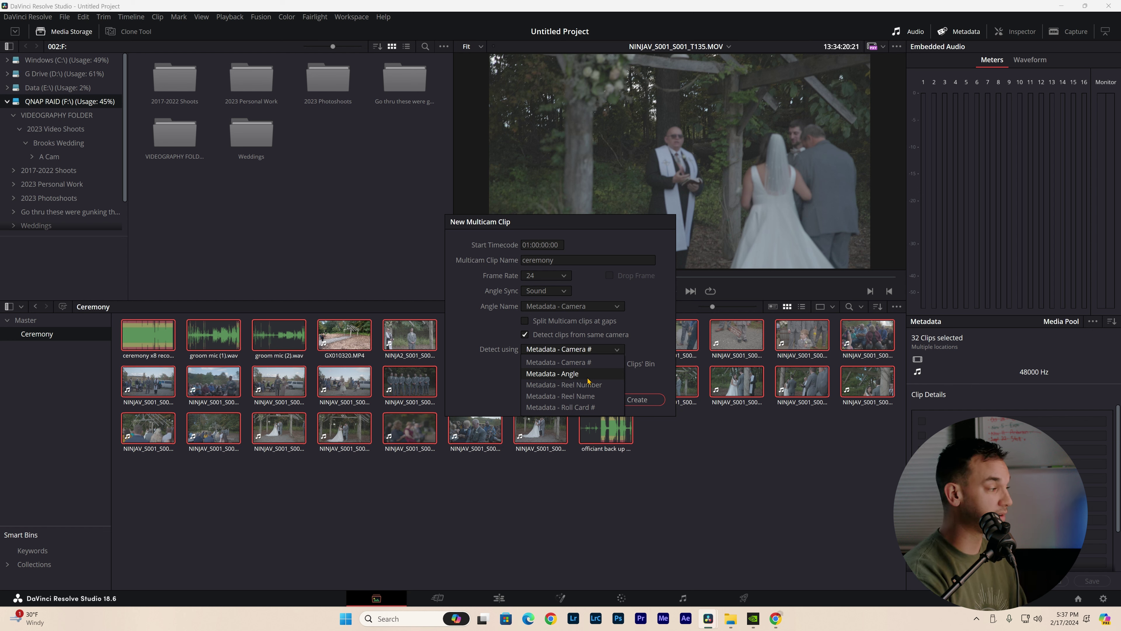
left_click(605, 352)
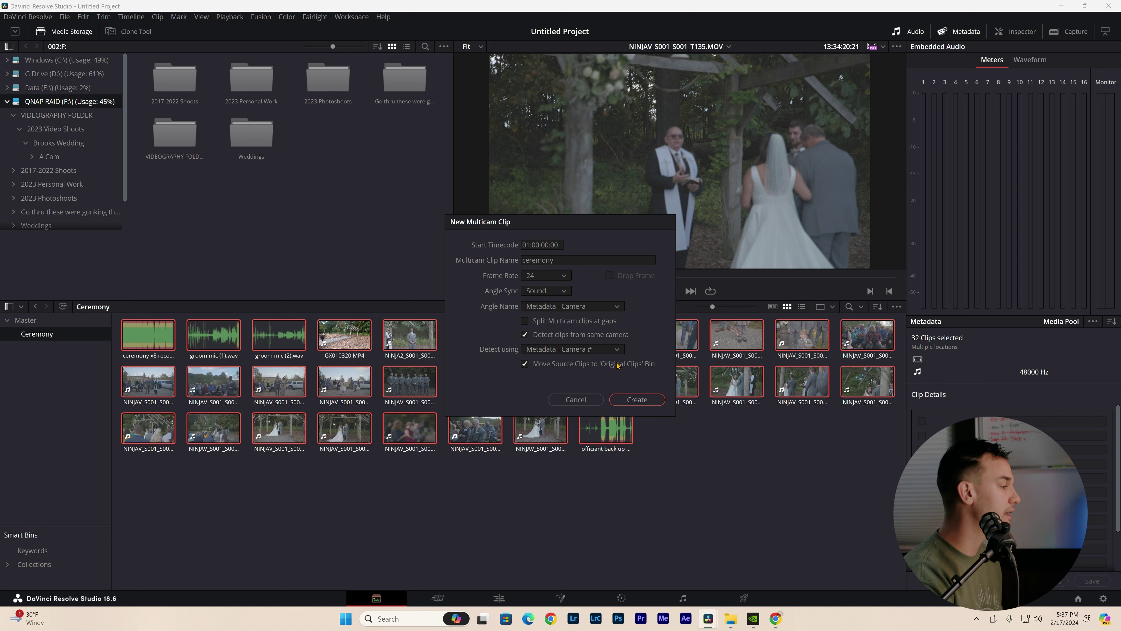
left_click(626, 398)
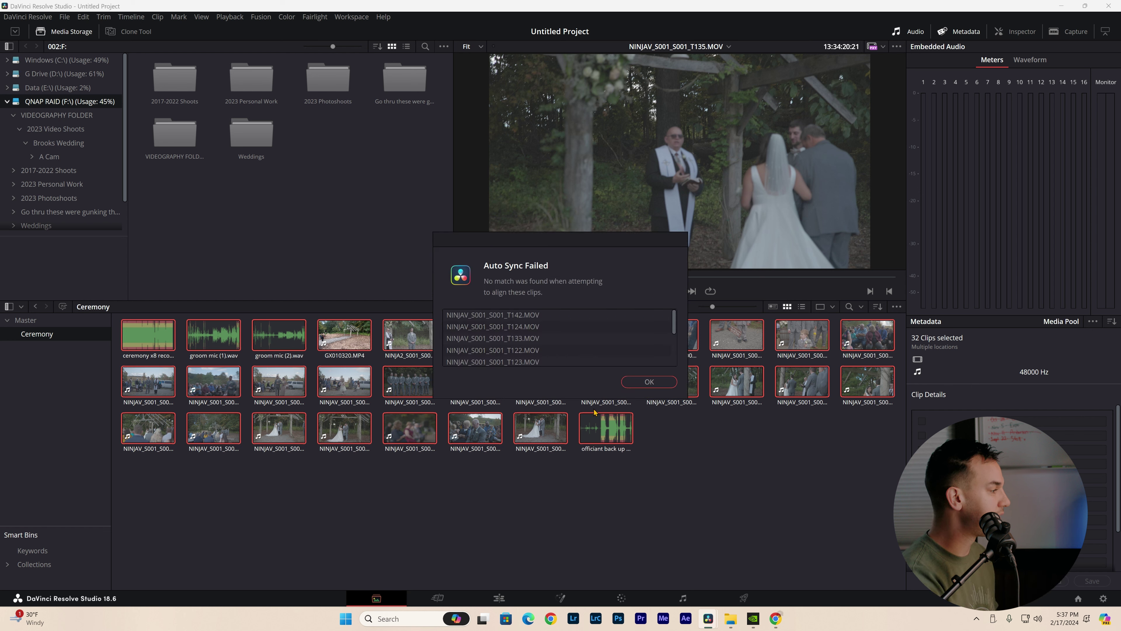
Step: Review the Auto Sync Failed list and close it with OK
scroll(587, 336, "down", 5)
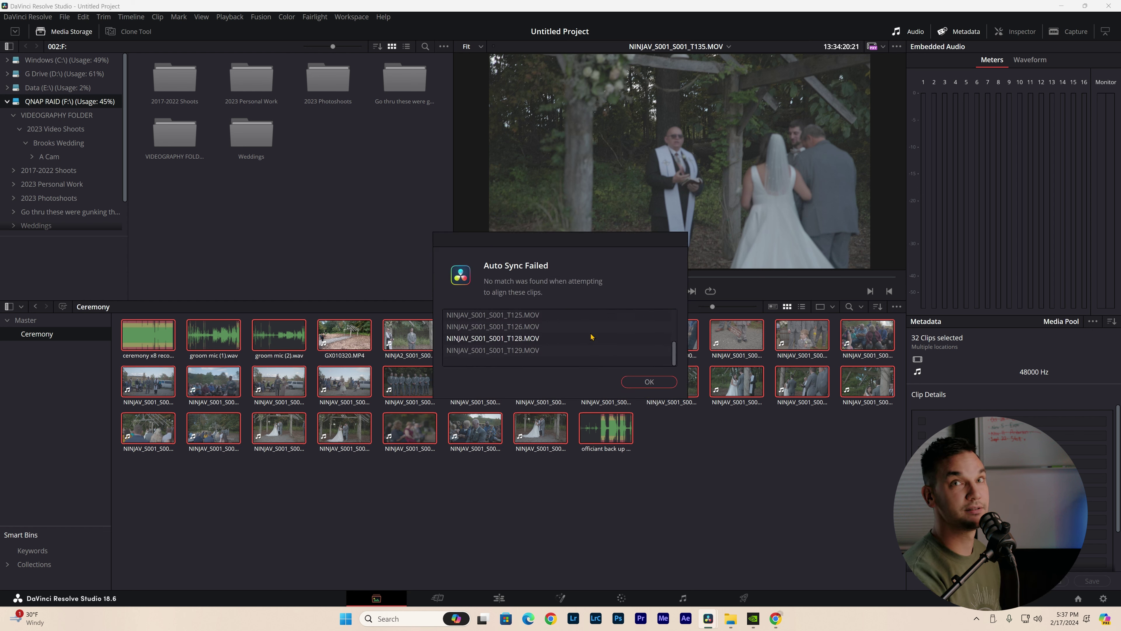
left_click(649, 382)
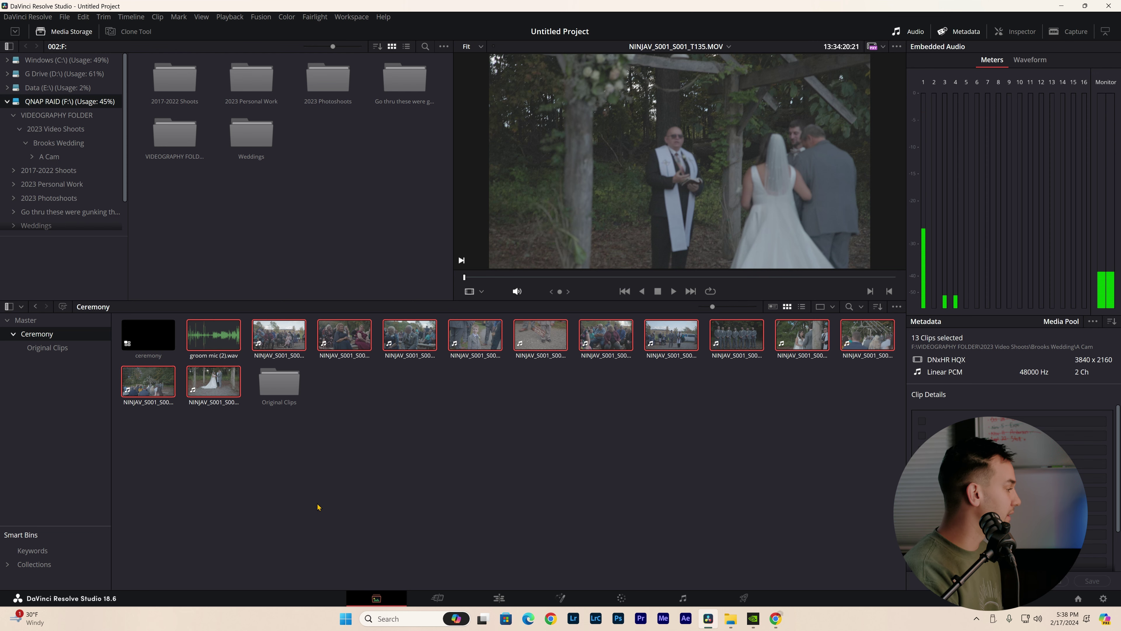
Step: On the Edit page, create a new timeline named ceremony from the Master bin
key("shift+4")
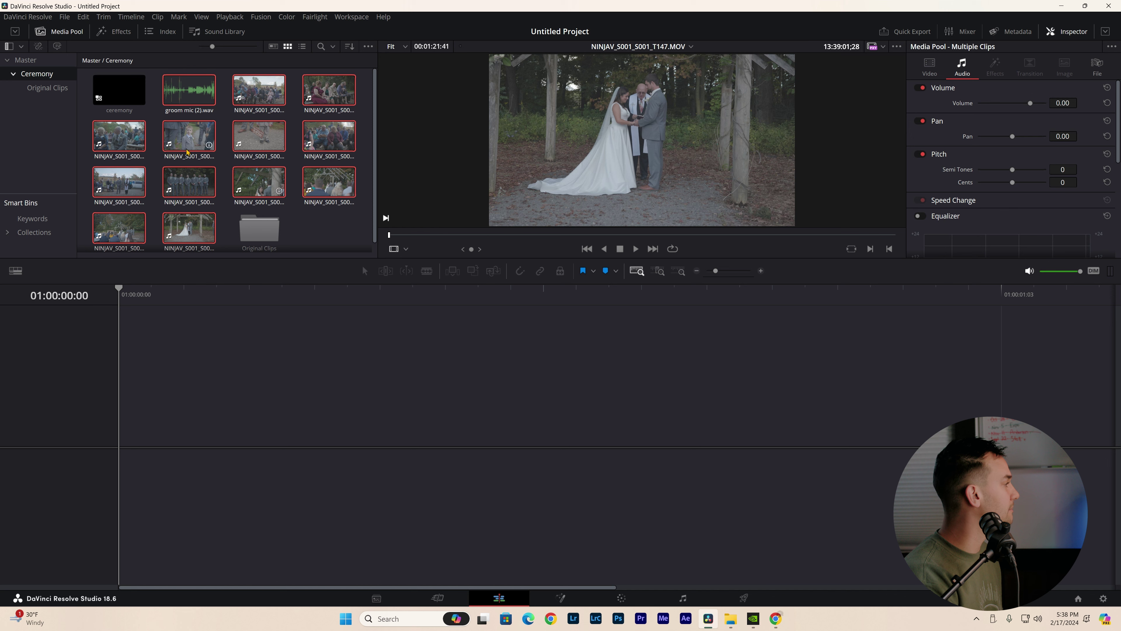
left_click(25, 59)
right_click(199, 171)
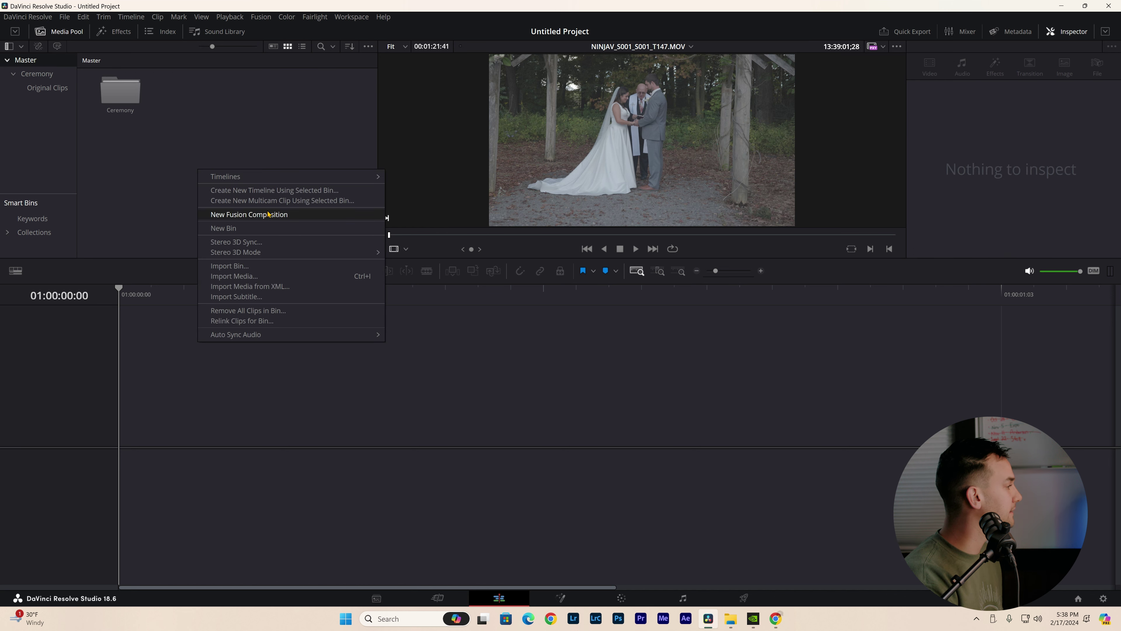
mouse_move(265, 176)
left_click(452, 176)
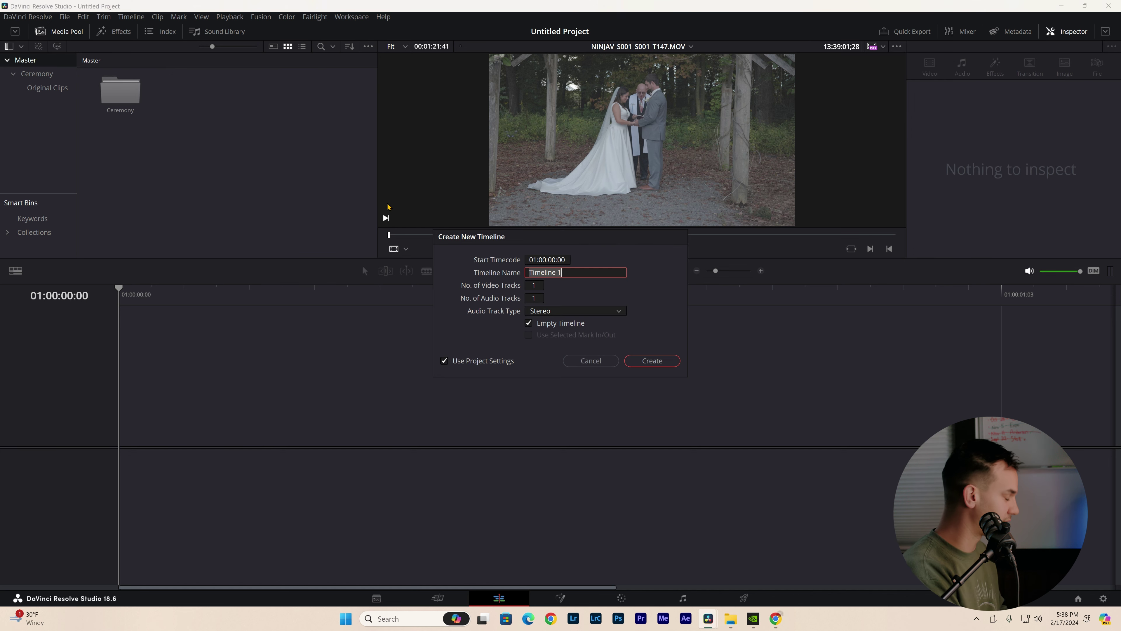
type("ceremony")
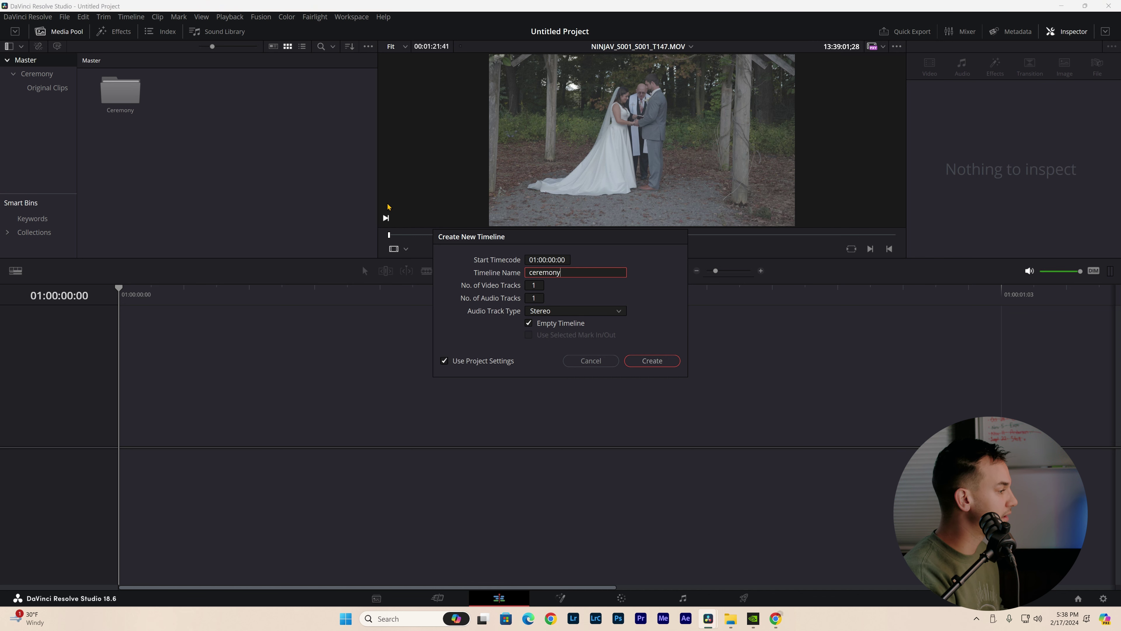
left_click(652, 360)
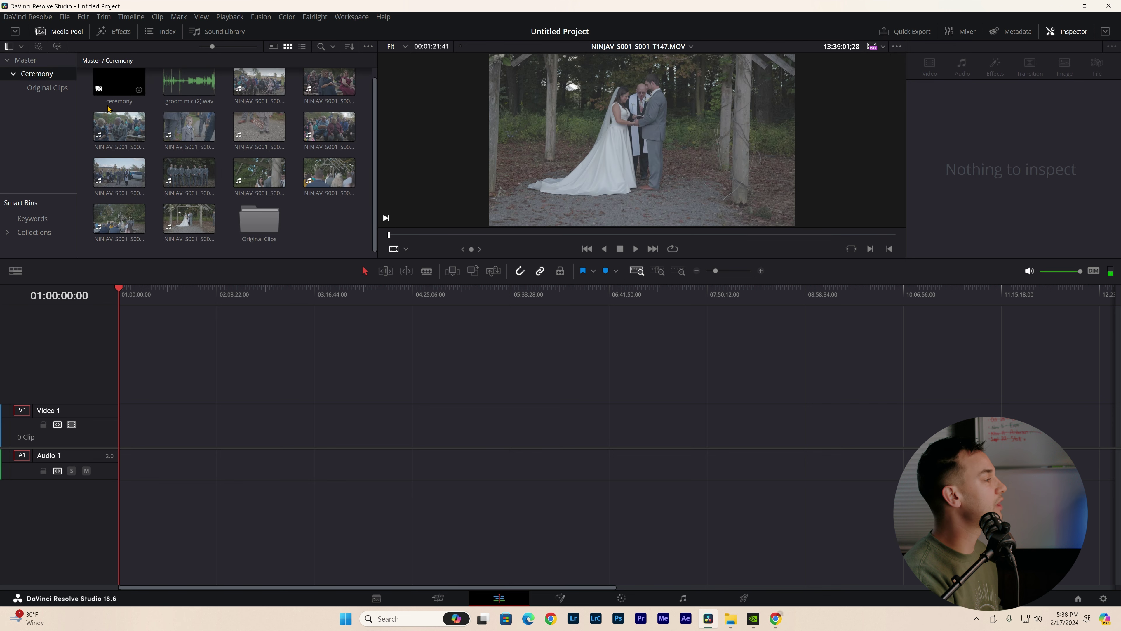
Step: Place the ceremony multicam clip on the timeline and open it to show its angles
mouse_move(119, 90)
left_mouse_down()
mouse_move(217, 427)
mouse_move(209, 439)
mouse_move(130, 437)
left_mouse_up()
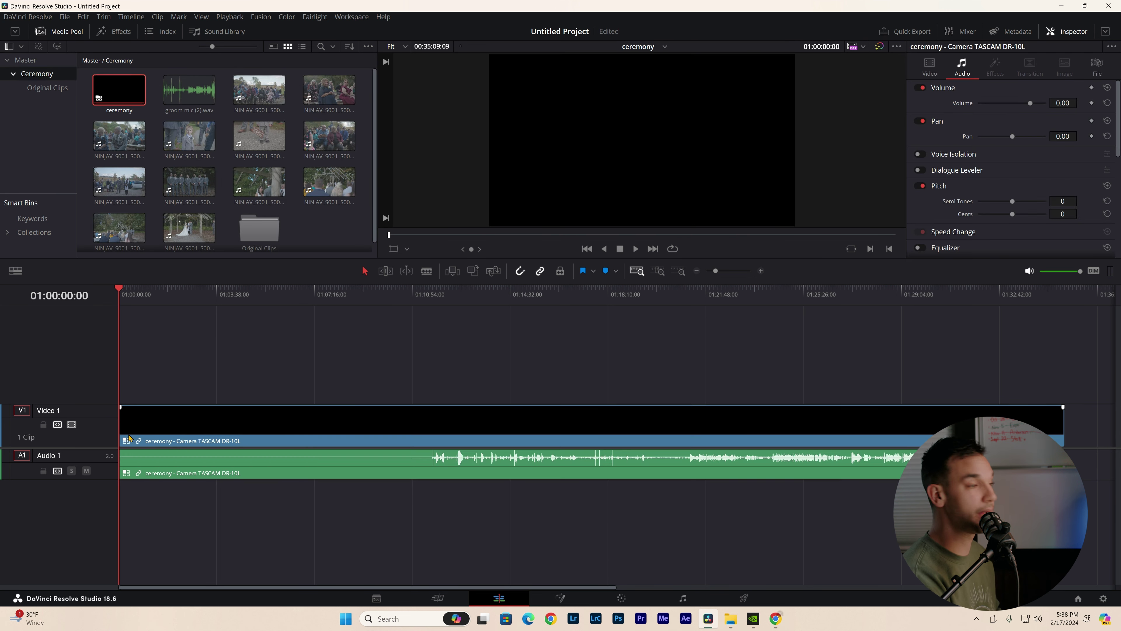
left_click(286, 434)
right_click(286, 434)
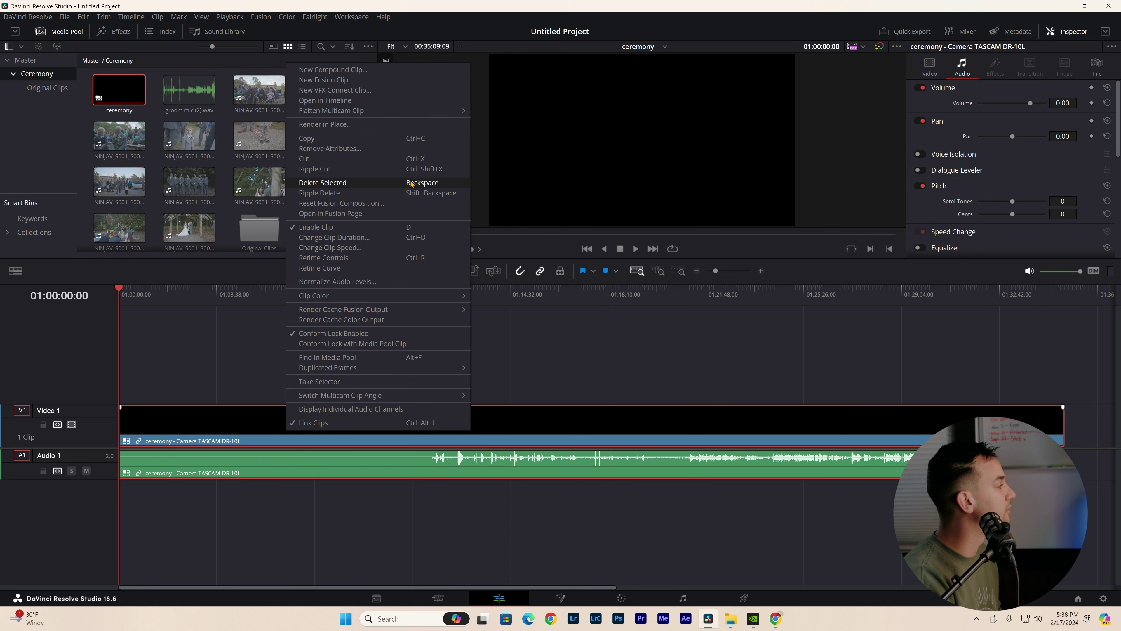
left_click(378, 104)
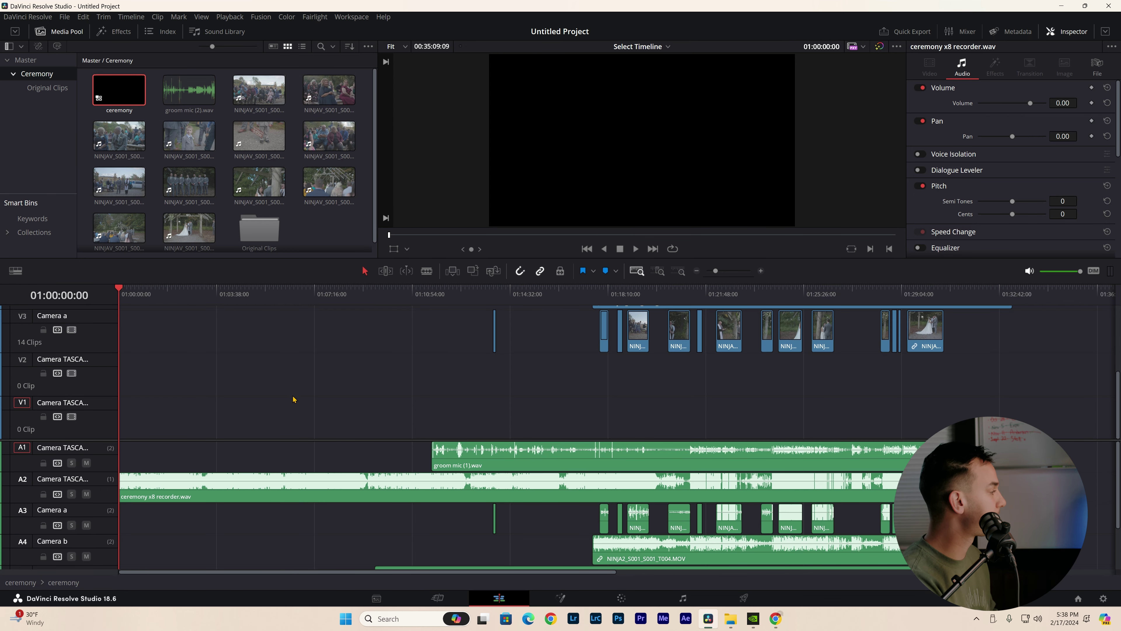
scroll(91, 376, "down", 3)
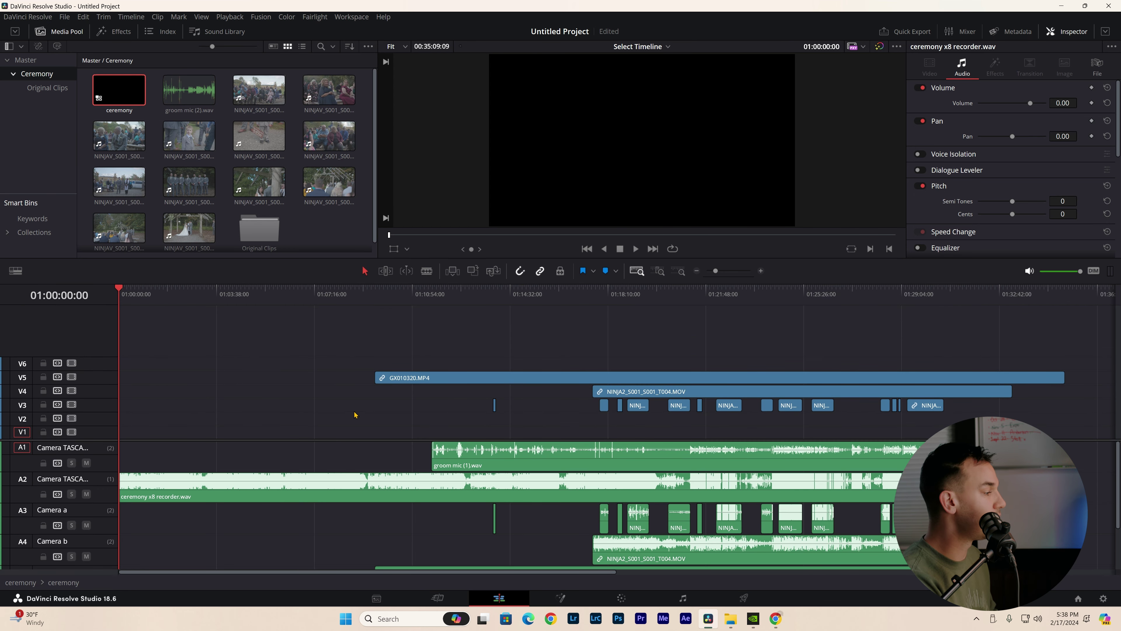
scroll(82, 498, "down", 3)
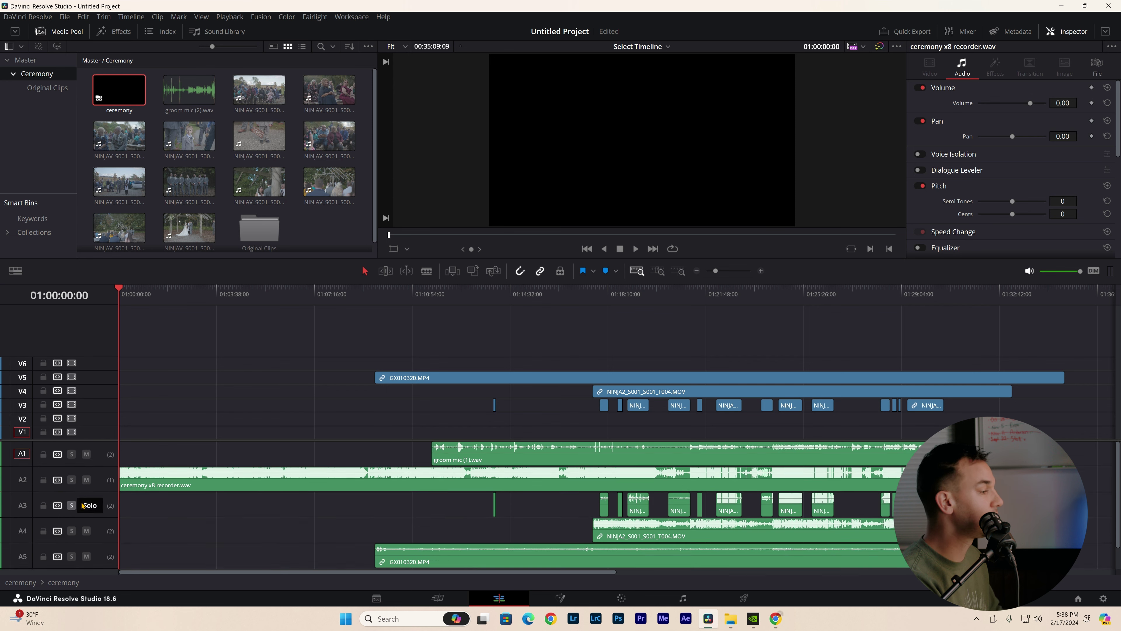